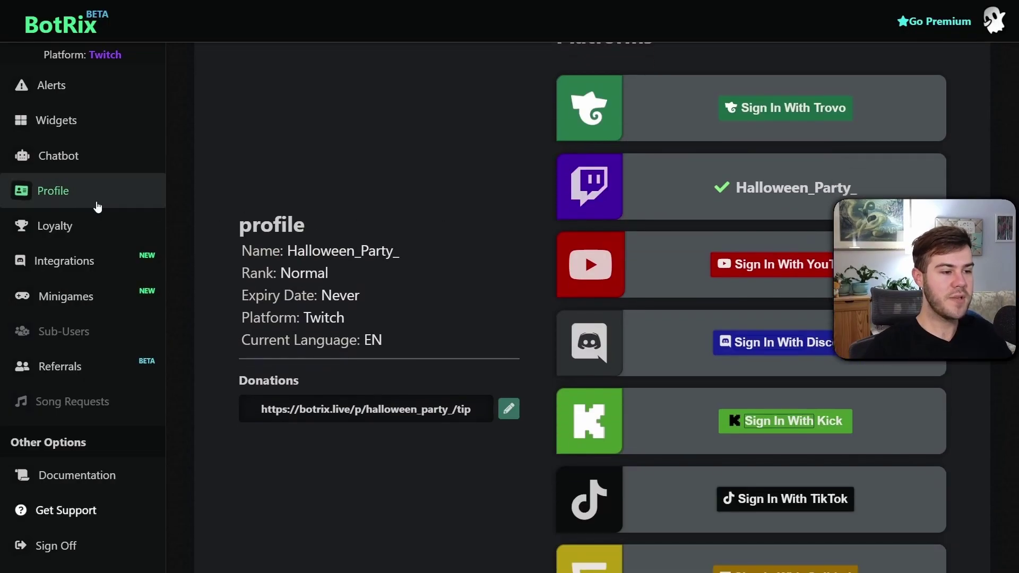
Start Kick account linking in BotRix and submit your Kick username
{"action": "scroll", "coordinate": [514, 206], "scroll_direction": "down", "scroll_amount": 1}
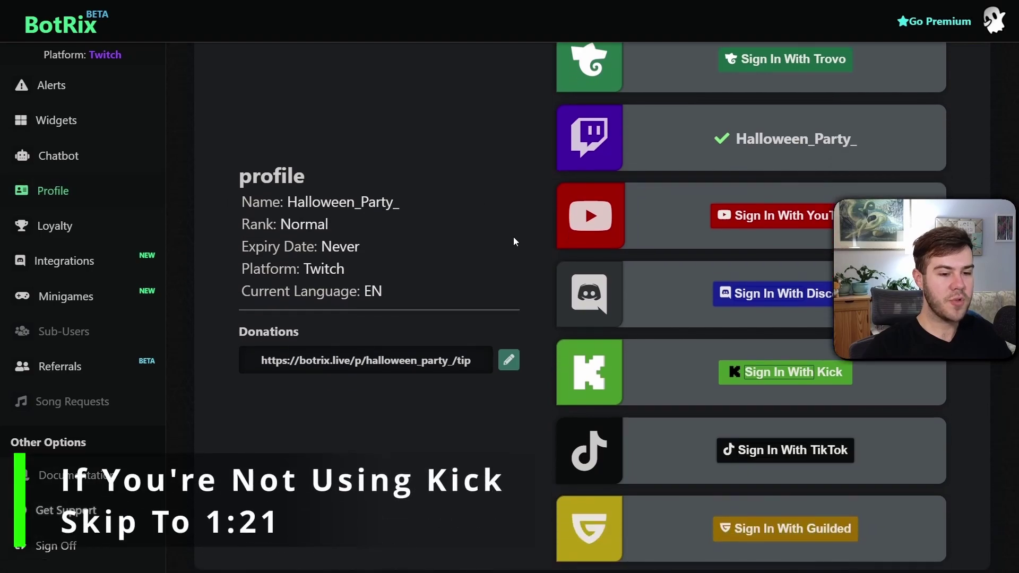
{"action": "left_click", "coordinate": [775, 380]}
{"action": "left_click", "coordinate": [565, 277]}
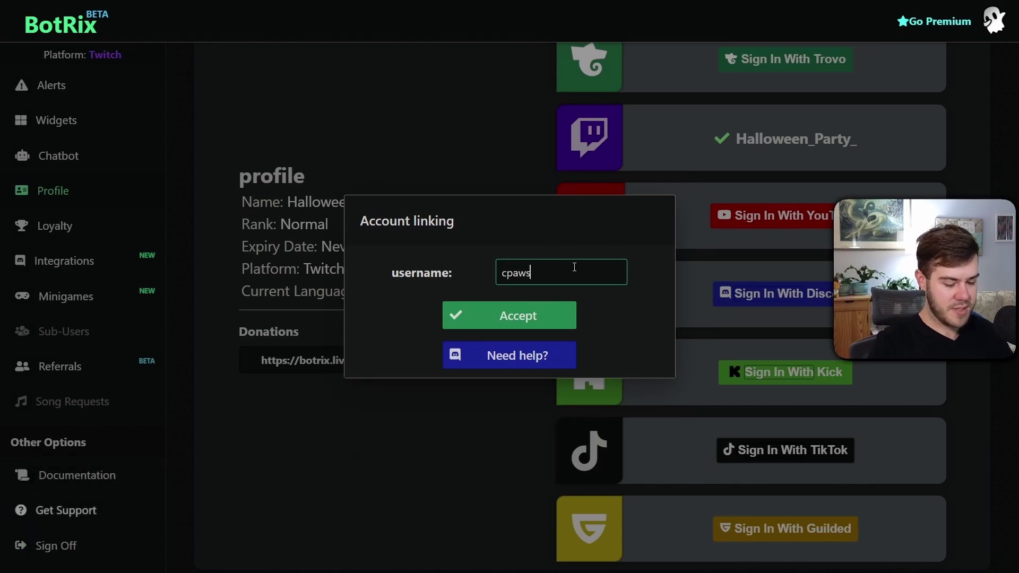
{"action": "type", "text": "cpaws_music"}
{"action": "key", "text": "ctrl+a"}
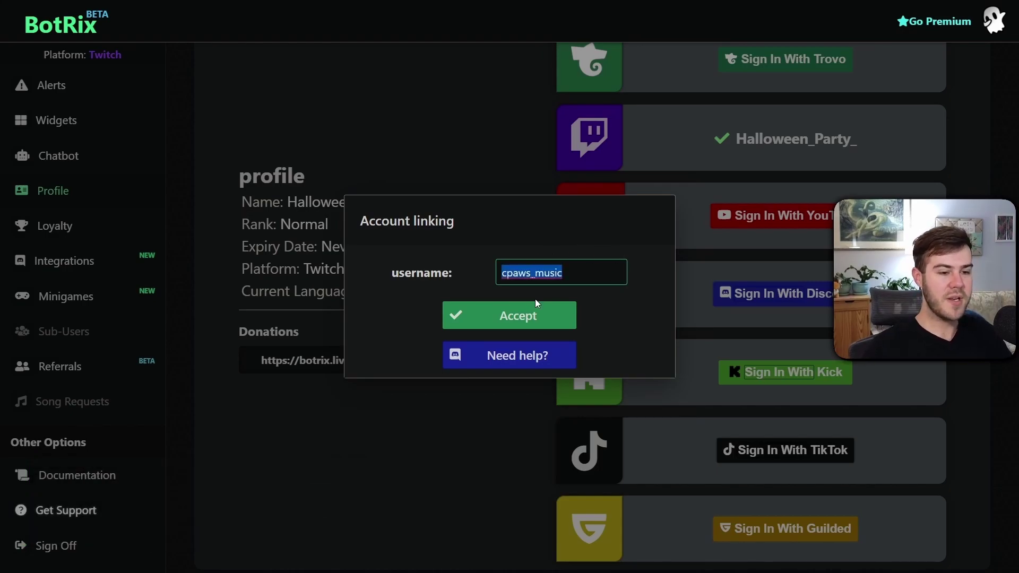
{"action": "left_click", "coordinate": [526, 313]}
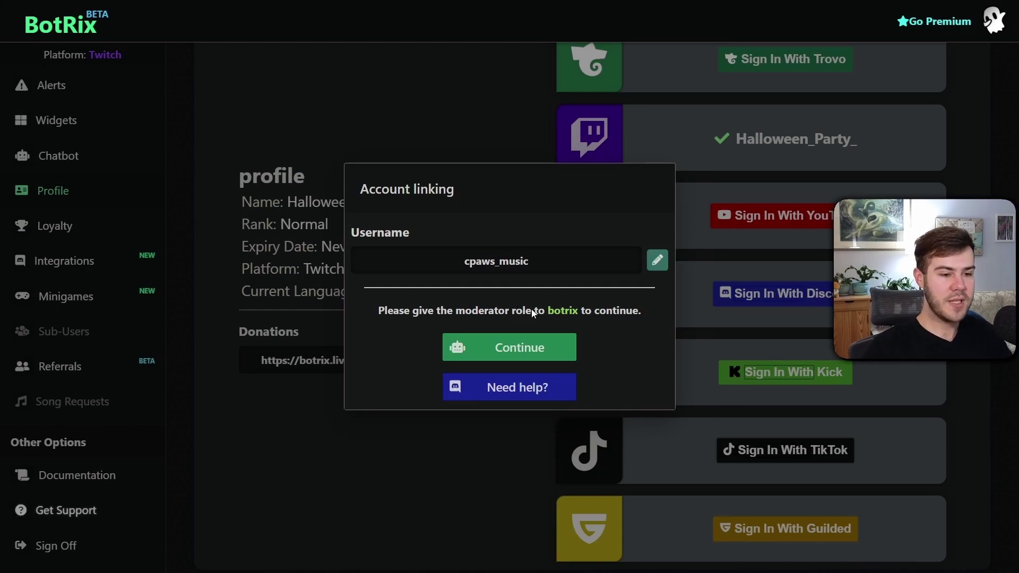
Continue to the moderator step and reach Community > Moderators in Kick's Creator Dashboard
{"action": "left_click", "coordinate": [533, 346]}
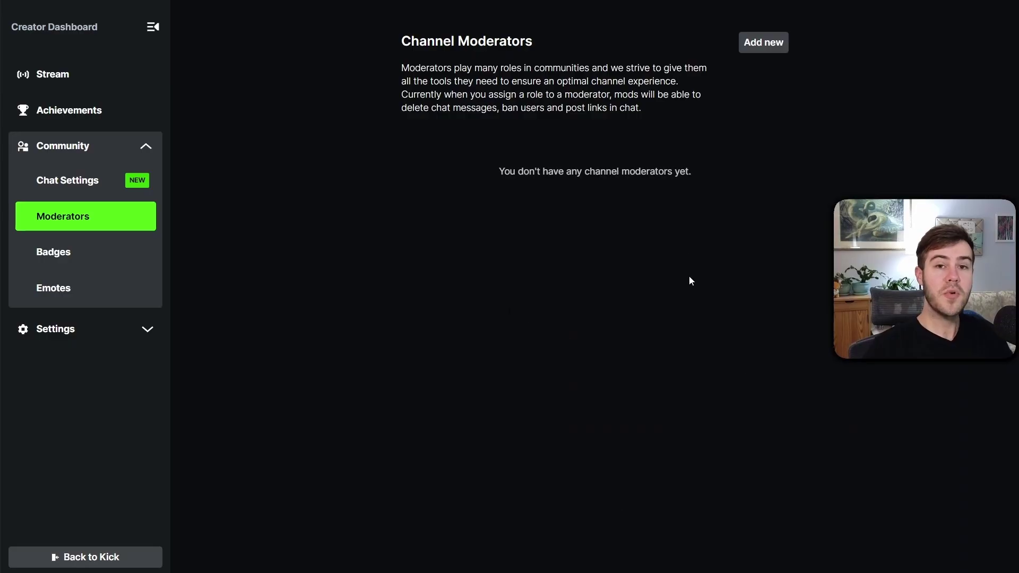
{"action": "left_click", "coordinate": [107, 81]}
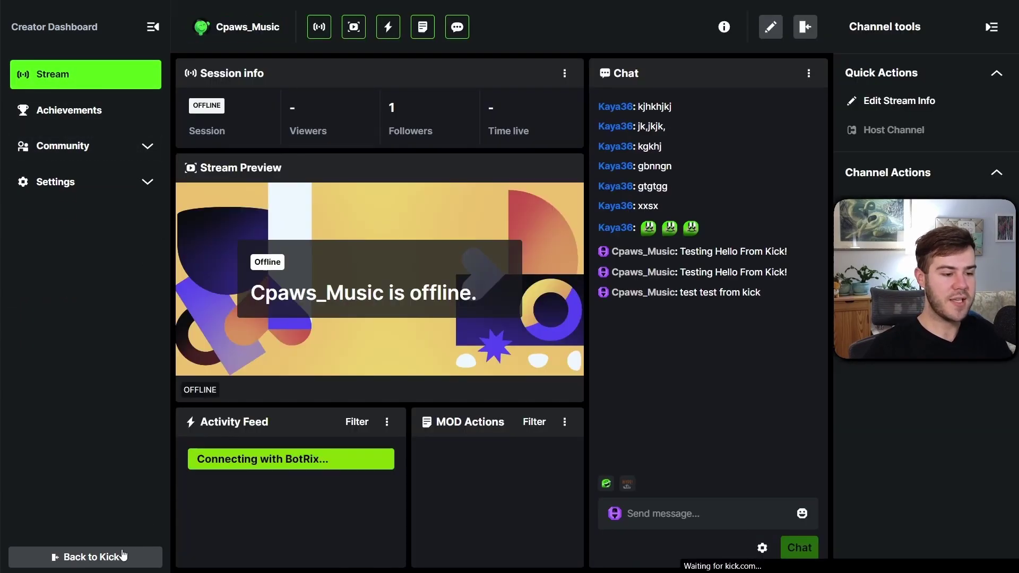
{"action": "left_click", "coordinate": [101, 554]}
{"action": "left_click", "coordinate": [990, 20]}
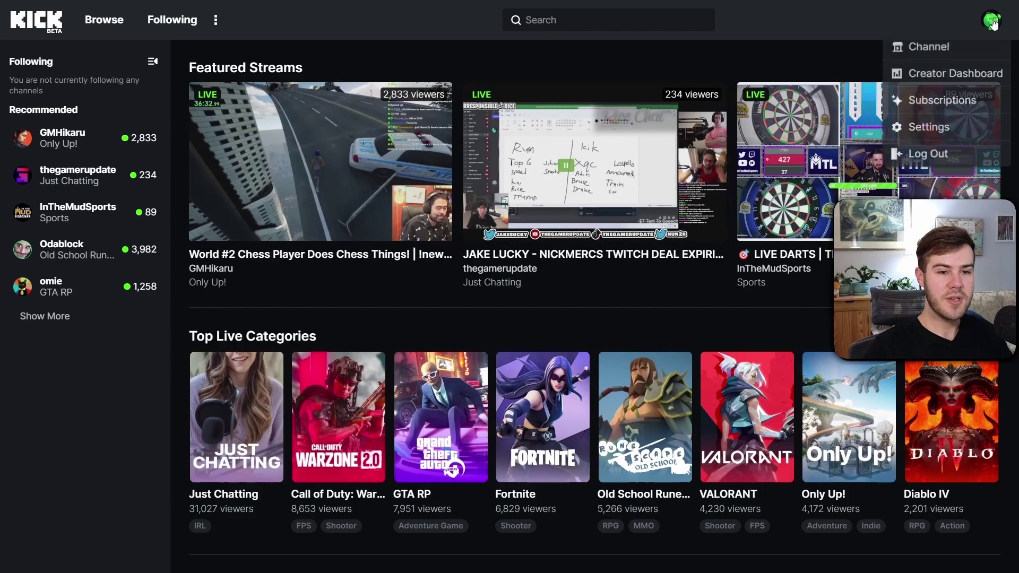
{"action": "left_click", "coordinate": [963, 73]}
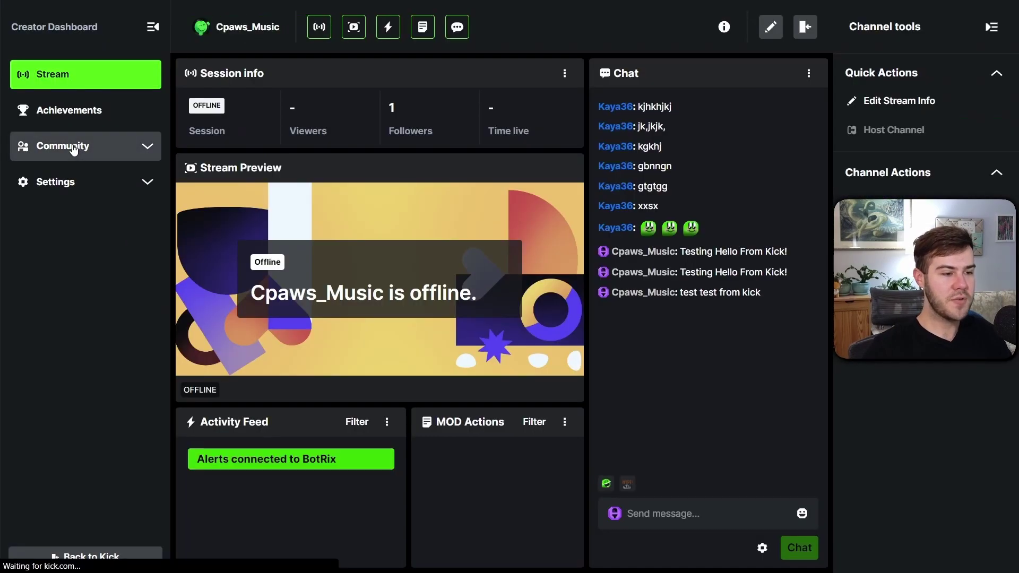
{"action": "left_click", "coordinate": [73, 146]}
{"action": "left_click", "coordinate": [72, 221]}
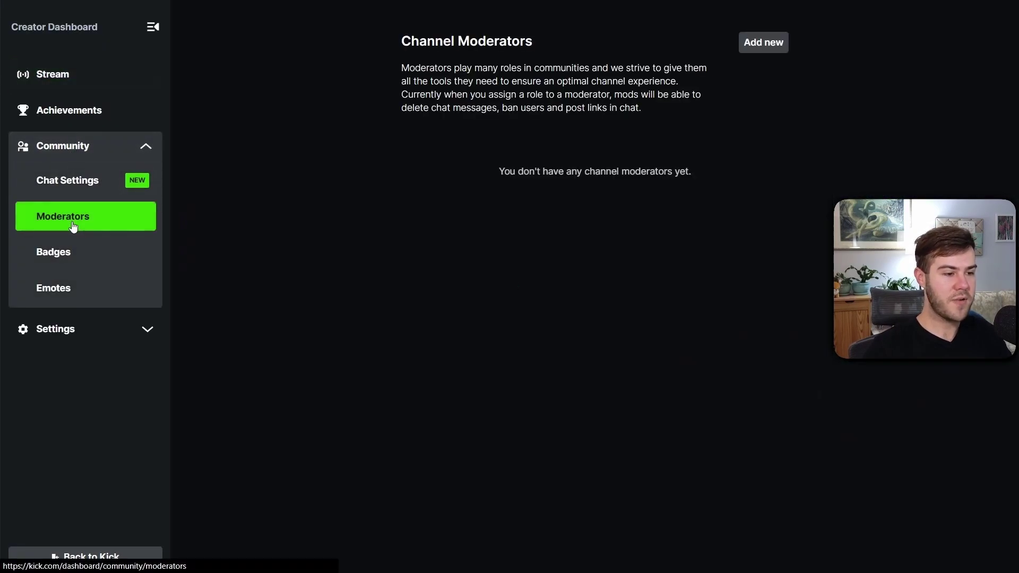
Search for botrix and add the verified BotRix account as a moderator
{"action": "left_click", "coordinate": [759, 52]}
{"action": "left_click", "coordinate": [477, 147]}
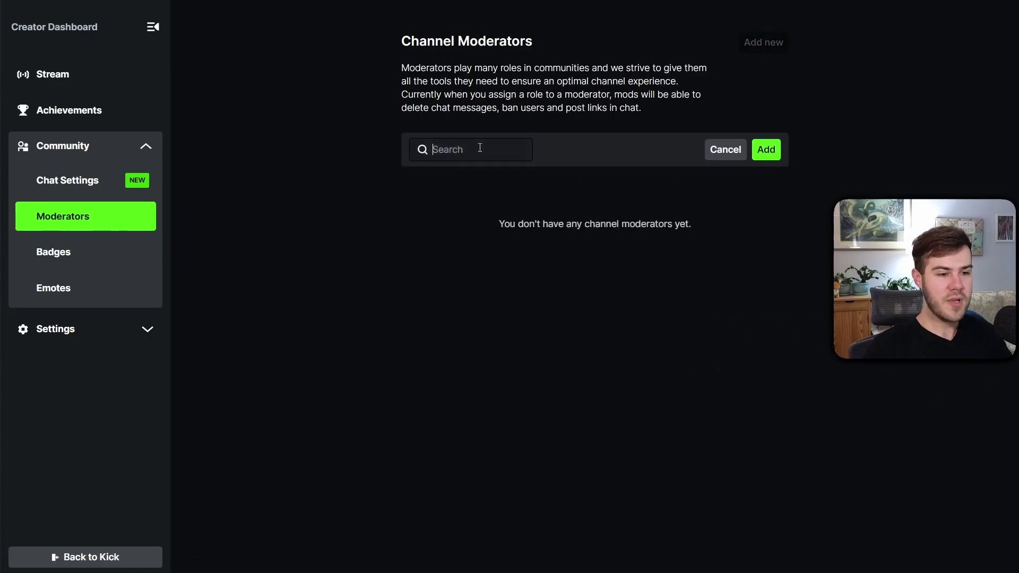
{"action": "type", "text": "botrix"}
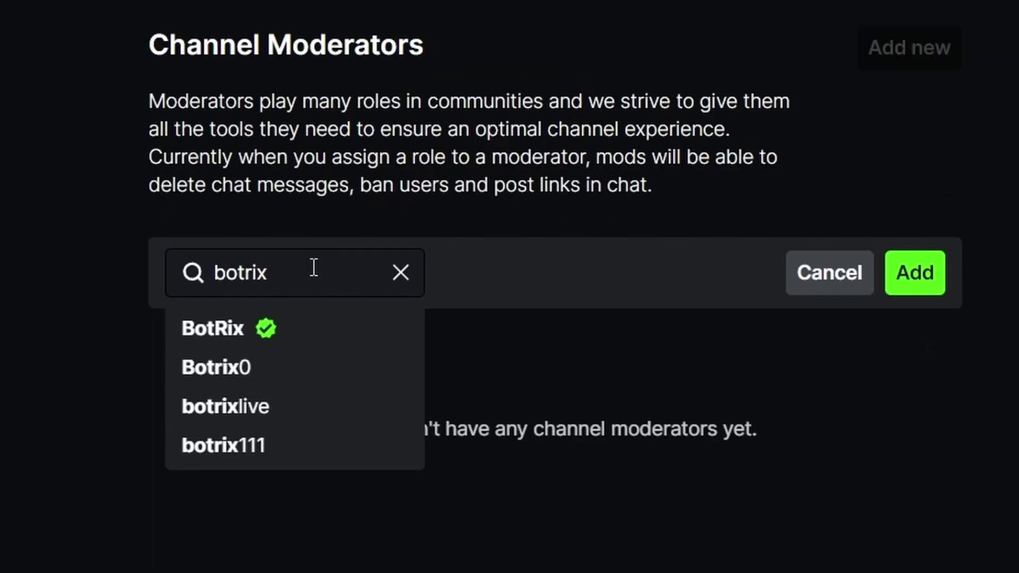
{"action": "left_click", "coordinate": [289, 338]}
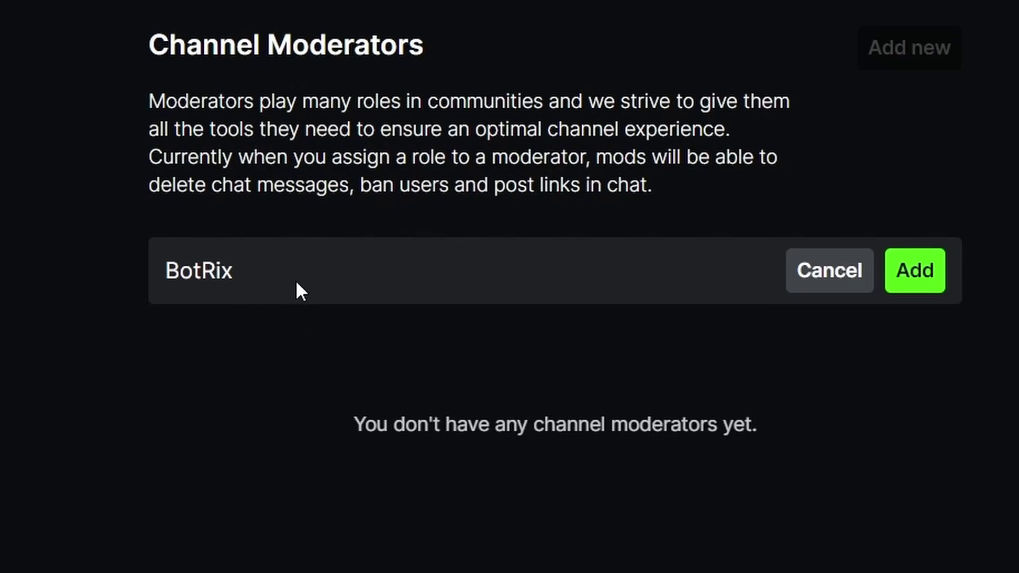
{"action": "left_click", "coordinate": [927, 291]}
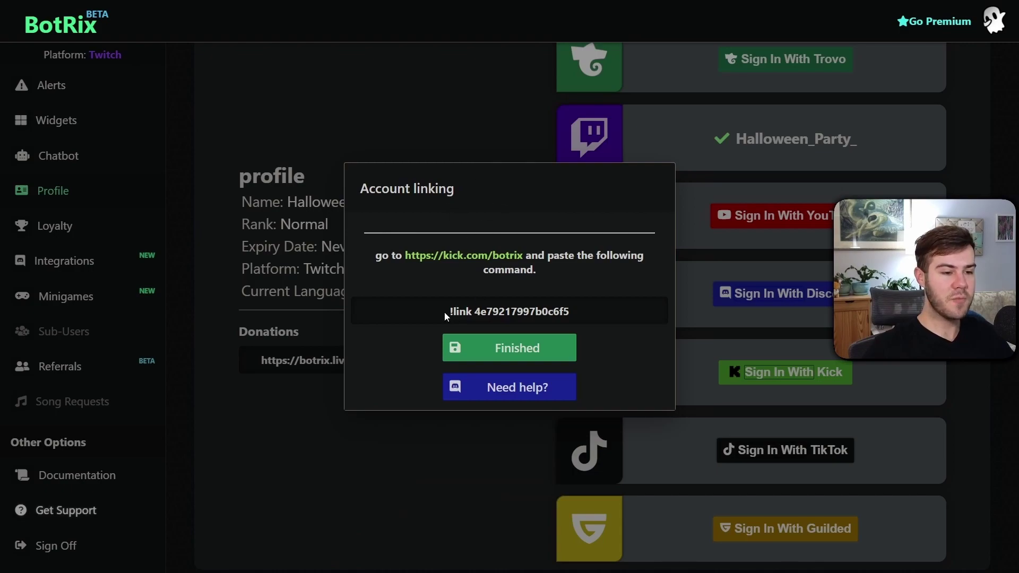
Copy the !link command and open the kick.com/botrix chatroom
{"action": "left_click_drag", "start_coordinate": [444, 317], "coordinate": [561, 312]}
{"action": "right_click", "coordinate": [512, 308]}
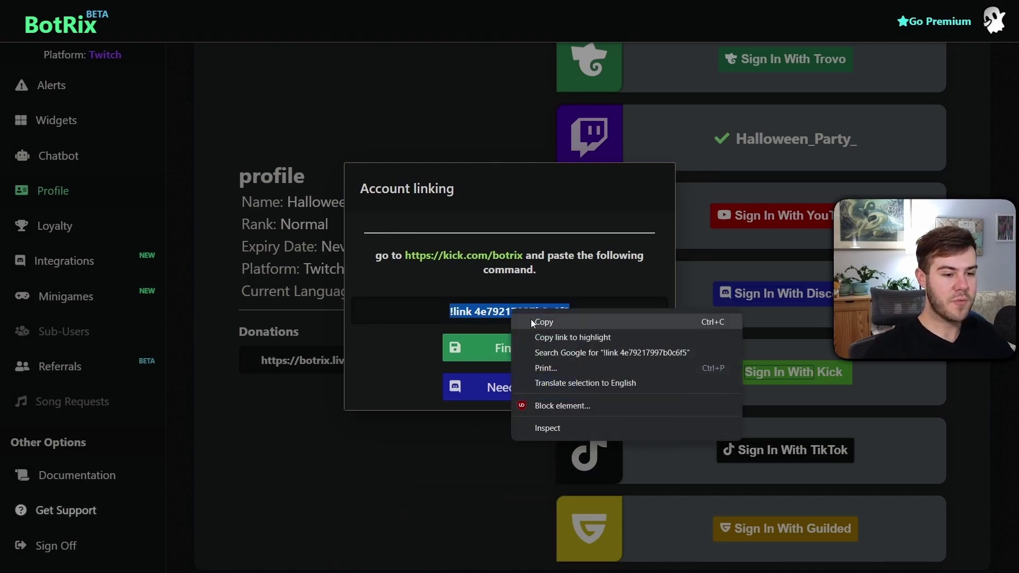
{"action": "left_click", "coordinate": [537, 324]}
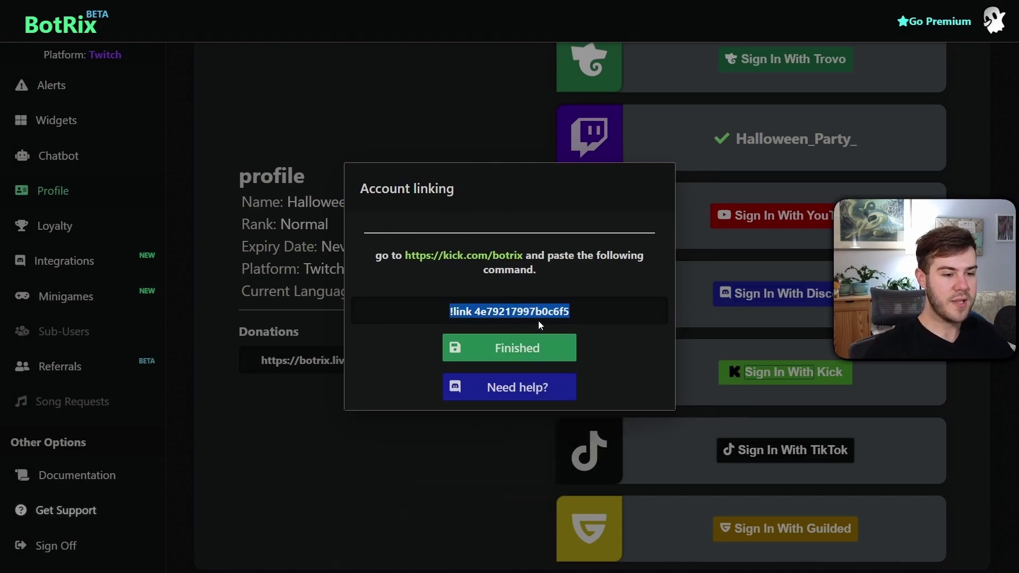
{"action": "left_click", "coordinate": [471, 257]}
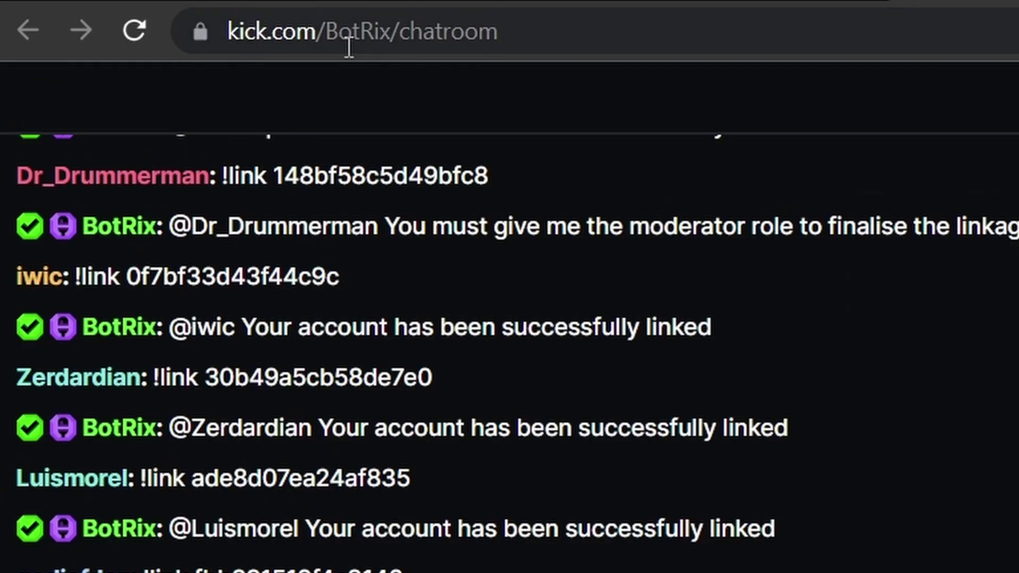
Paste the !link command into the BotRix chat and check BotRix's successfully-linked reply
{"action": "left_click", "coordinate": [554, 36]}
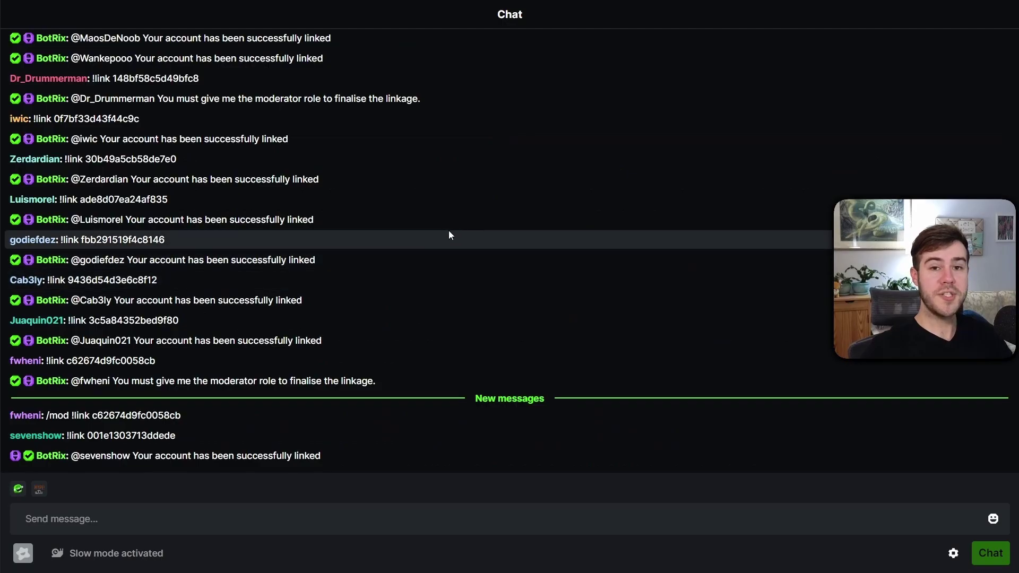
{"action": "left_click", "coordinate": [146, 521]}
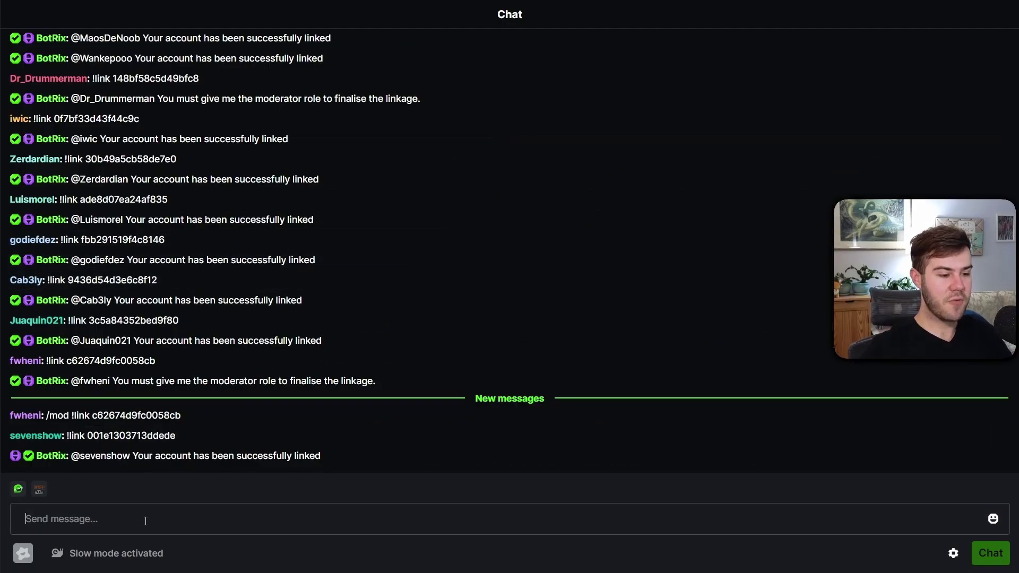
{"action": "right_click", "coordinate": [105, 521]}
{"action": "left_click", "coordinate": [158, 393]}
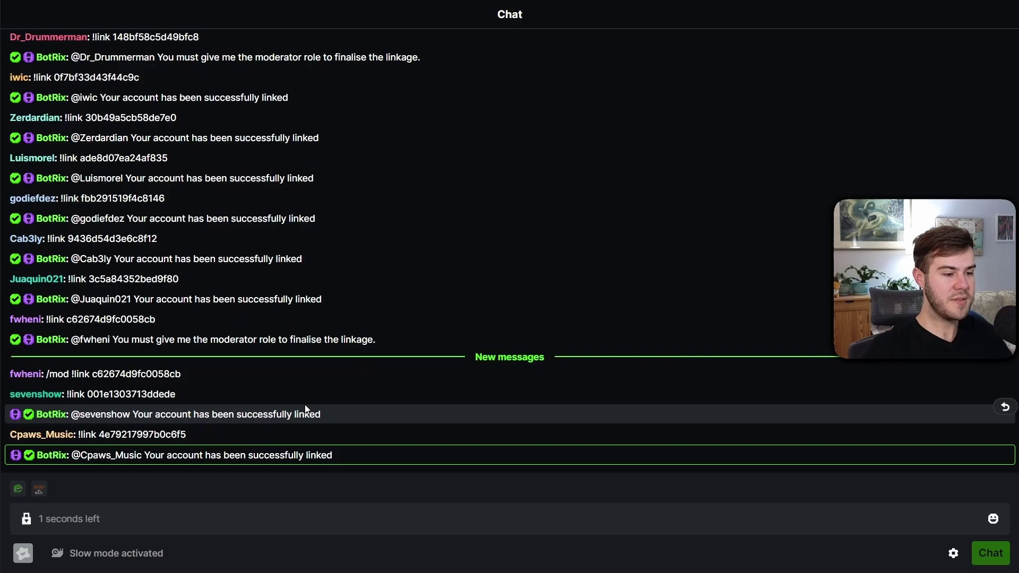
{"action": "left_click_drag", "start_coordinate": [170, 455], "coordinate": [359, 457]}
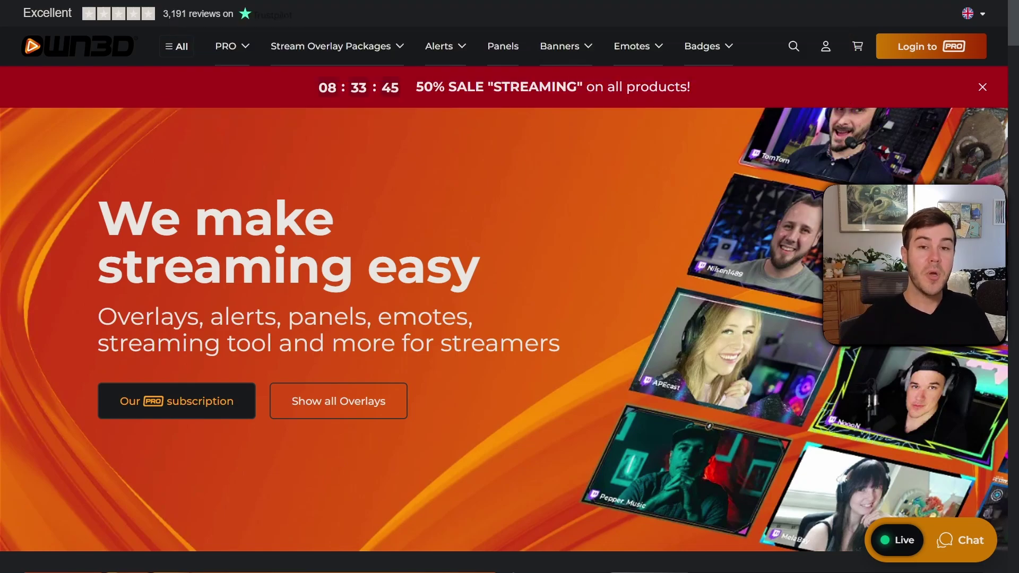
Open OWN3D's Enchanted Kick overlay package and play its preview full screen
{"action": "scroll", "coordinate": [407, 175], "scroll_direction": "down", "scroll_amount": 15}
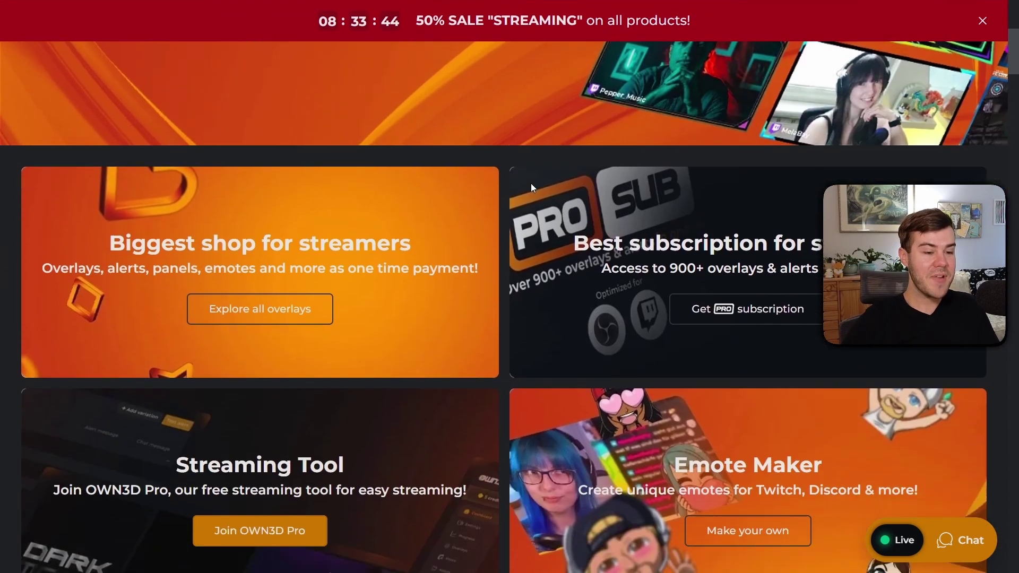
{"action": "scroll", "coordinate": [511, 183], "scroll_direction": "down", "scroll_amount": 2}
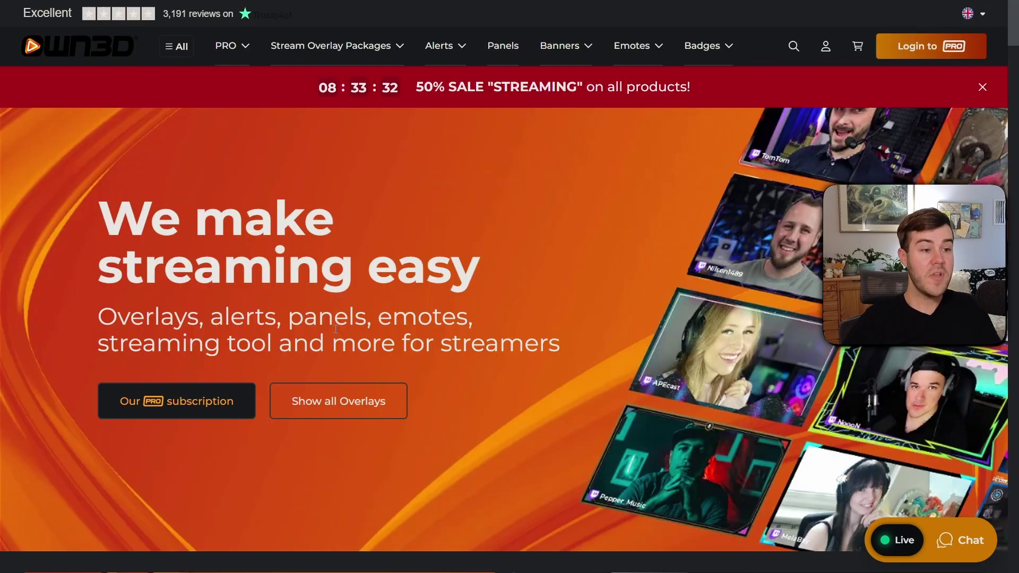
{"action": "mouse_move", "coordinate": [336, 43]}
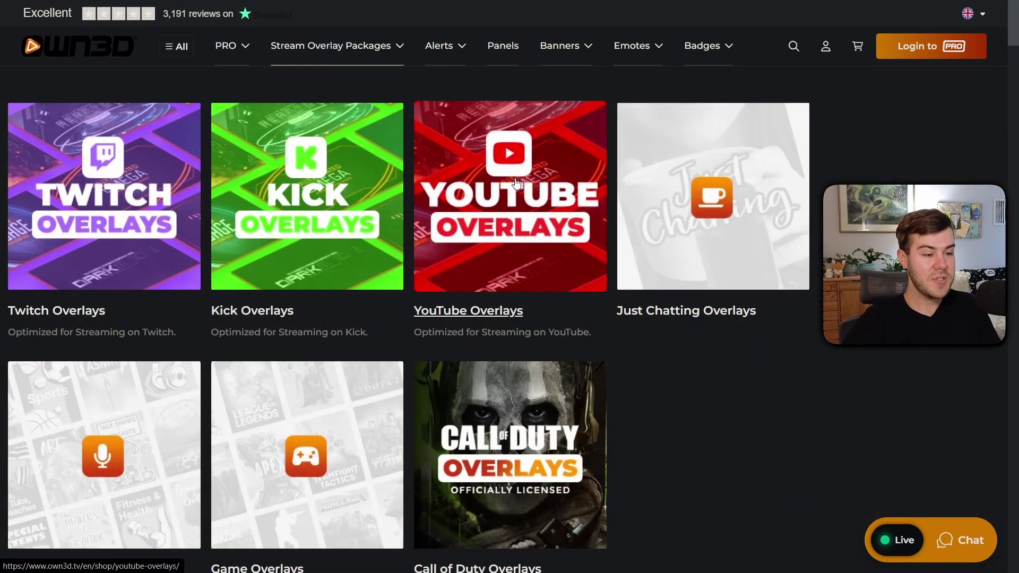
{"action": "left_click", "coordinate": [346, 202]}
{"action": "scroll", "coordinate": [586, 155], "scroll_direction": "down", "scroll_amount": 5}
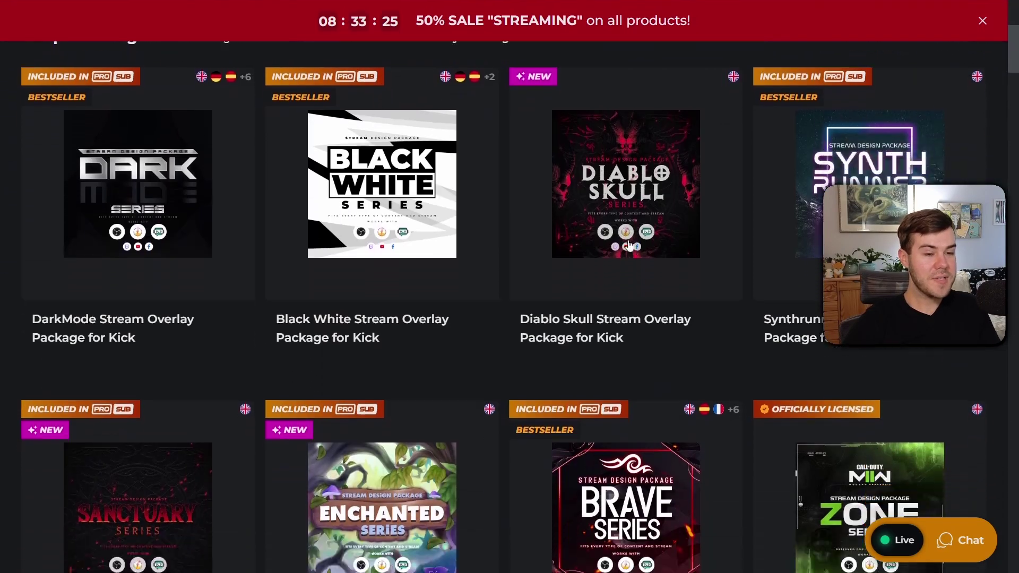
{"action": "scroll", "coordinate": [605, 151], "scroll_direction": "down", "scroll_amount": 3}
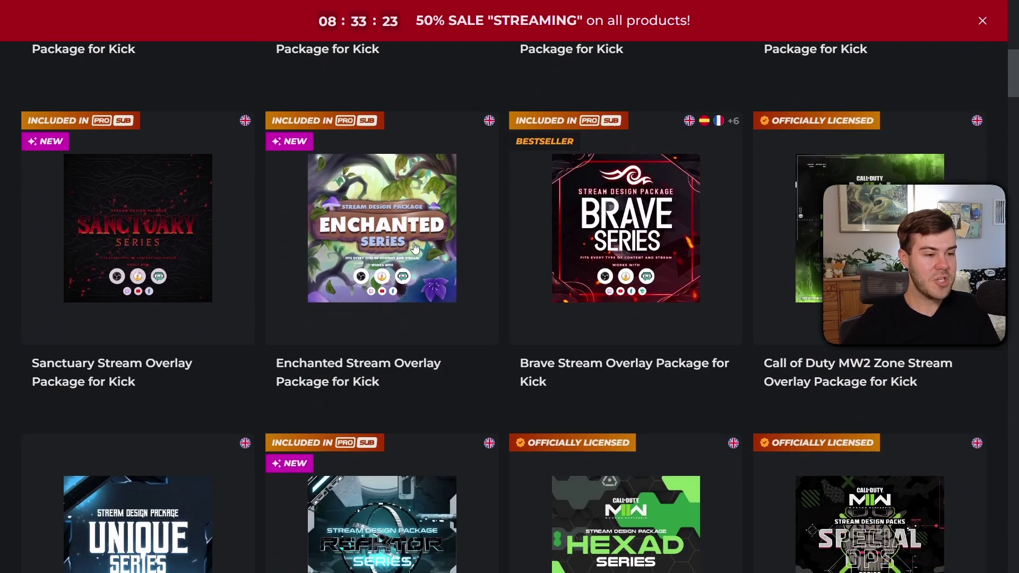
{"action": "left_click", "coordinate": [433, 270]}
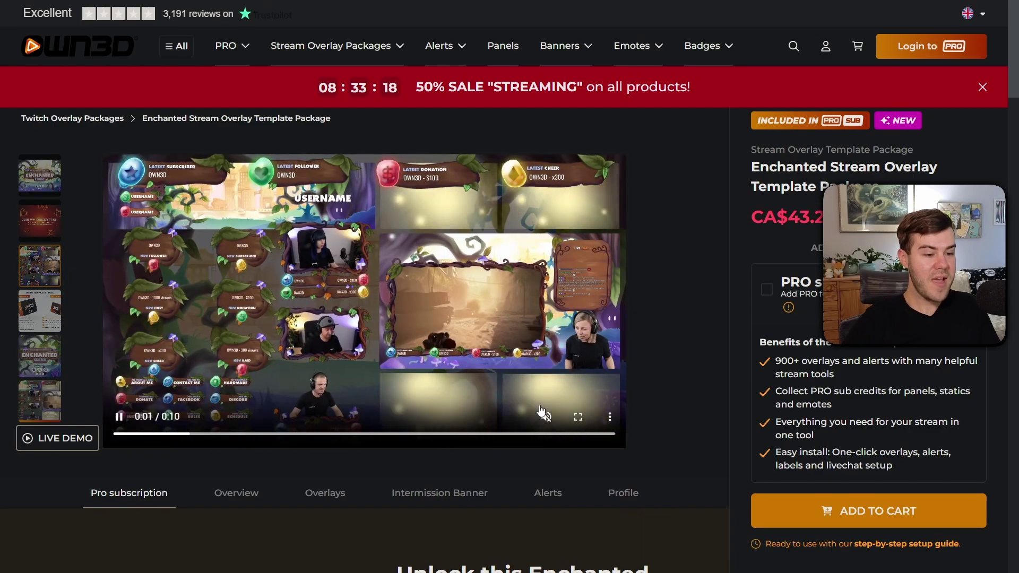
{"action": "left_click", "coordinate": [592, 417]}
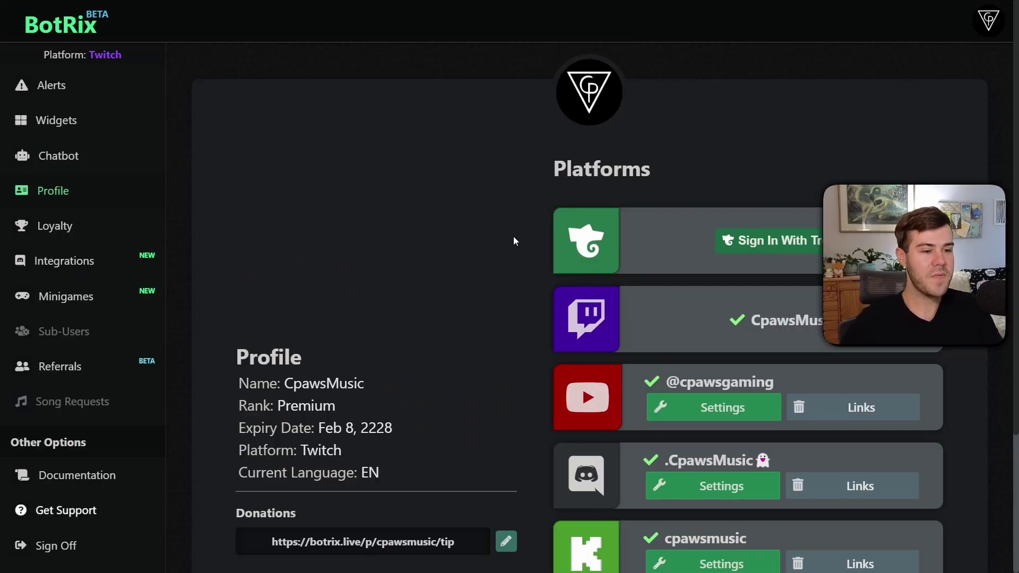
Look over the BotRix profile's linked platforms, then go to the Widgets gallery
{"action": "scroll", "coordinate": [514, 237], "scroll_direction": "down", "scroll_amount": 3}
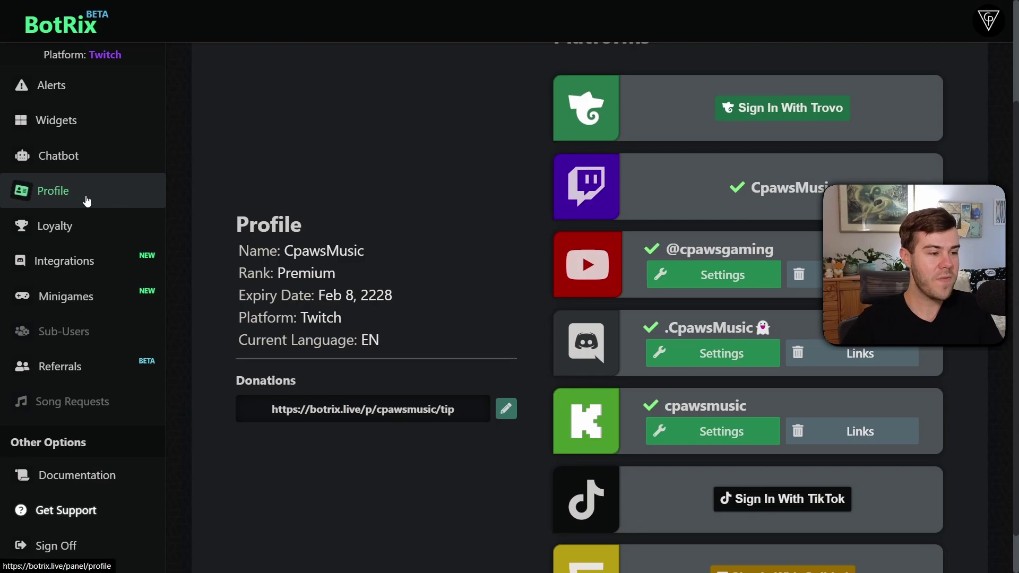
{"action": "scroll", "coordinate": [476, 222], "scroll_direction": "down", "scroll_amount": 1}
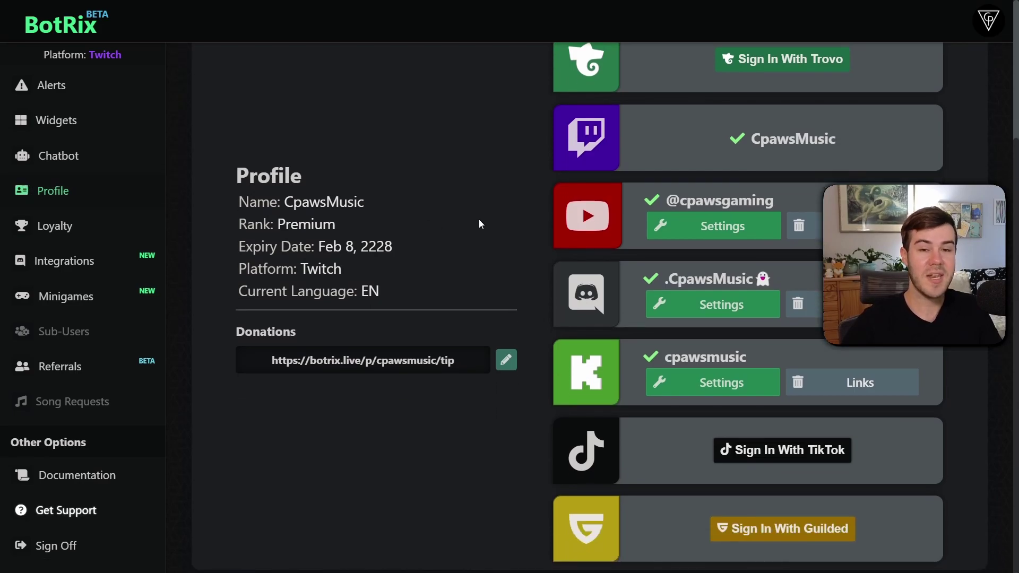
{"action": "scroll", "coordinate": [481, 220], "scroll_direction": "up", "scroll_amount": 1}
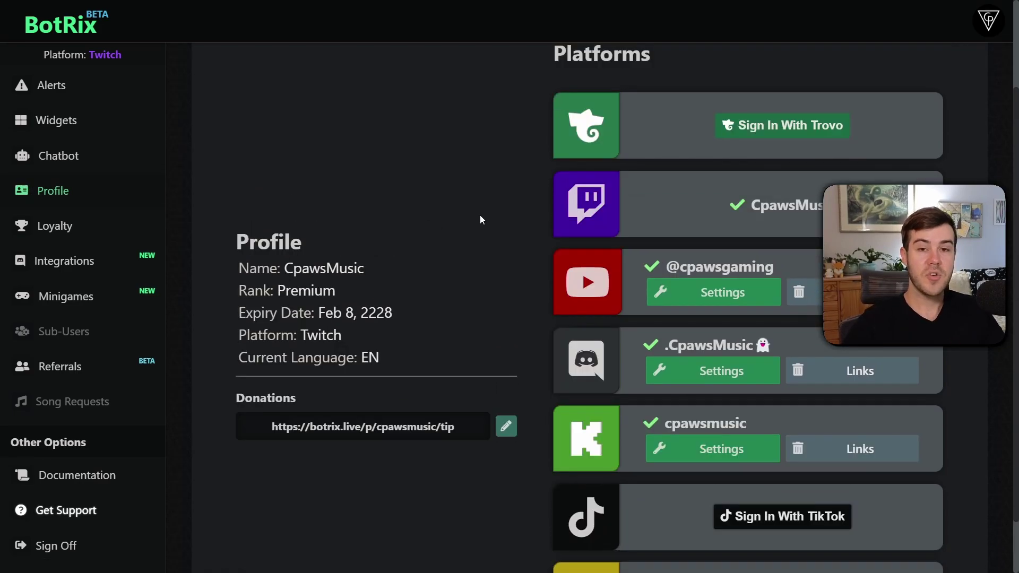
{"action": "scroll", "coordinate": [481, 219], "scroll_direction": "down", "scroll_amount": 1}
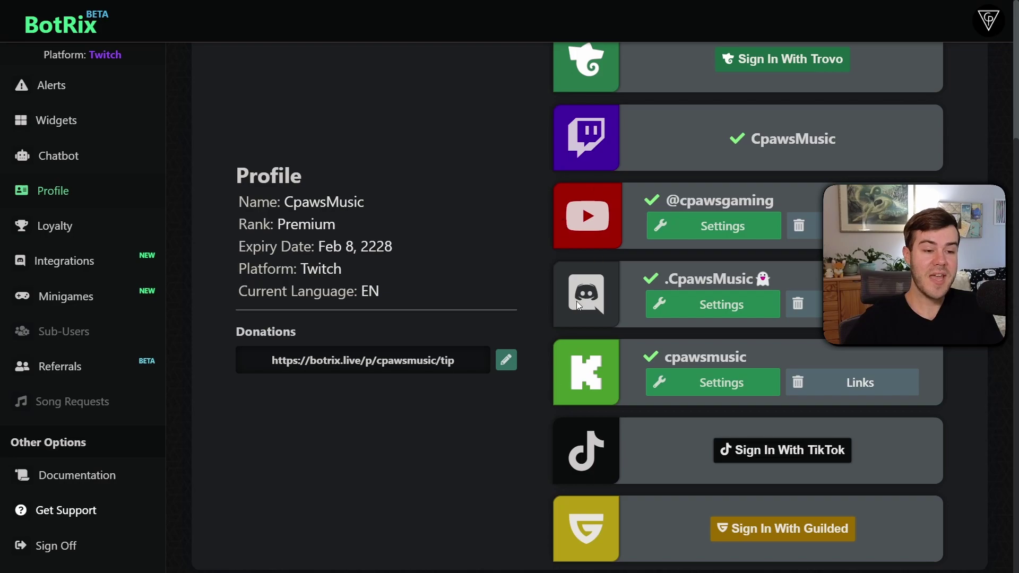
{"action": "scroll", "coordinate": [606, 394], "scroll_direction": "up", "scroll_amount": 1}
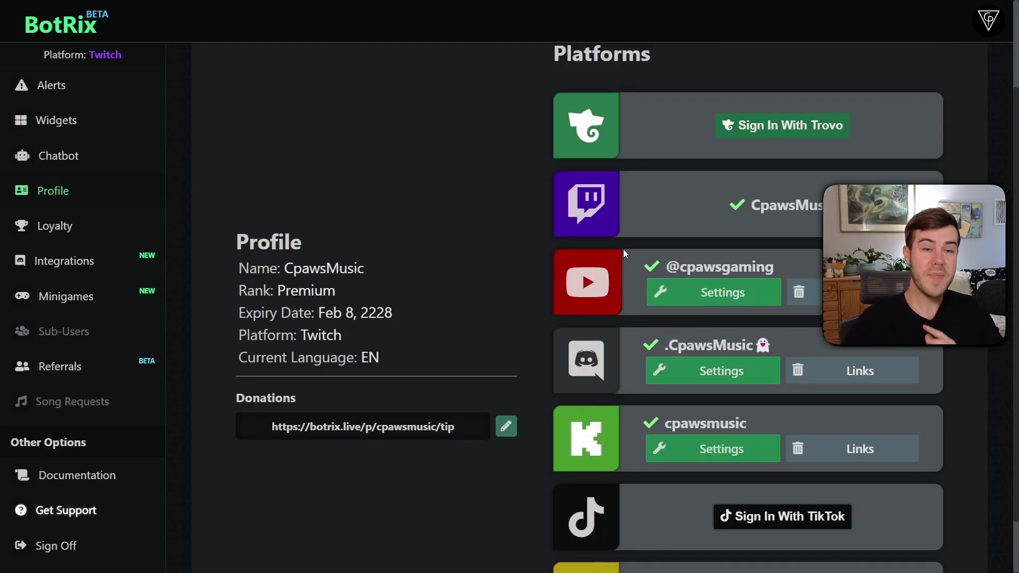
{"action": "scroll", "coordinate": [580, 244], "scroll_direction": "down", "scroll_amount": 1}
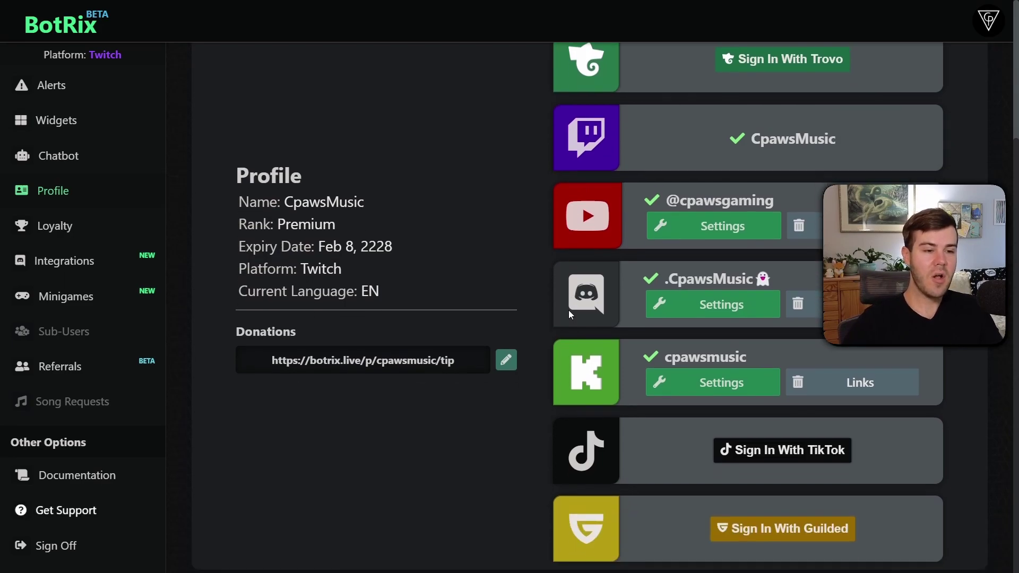
{"action": "scroll", "coordinate": [568, 310], "scroll_direction": "up", "scroll_amount": 1}
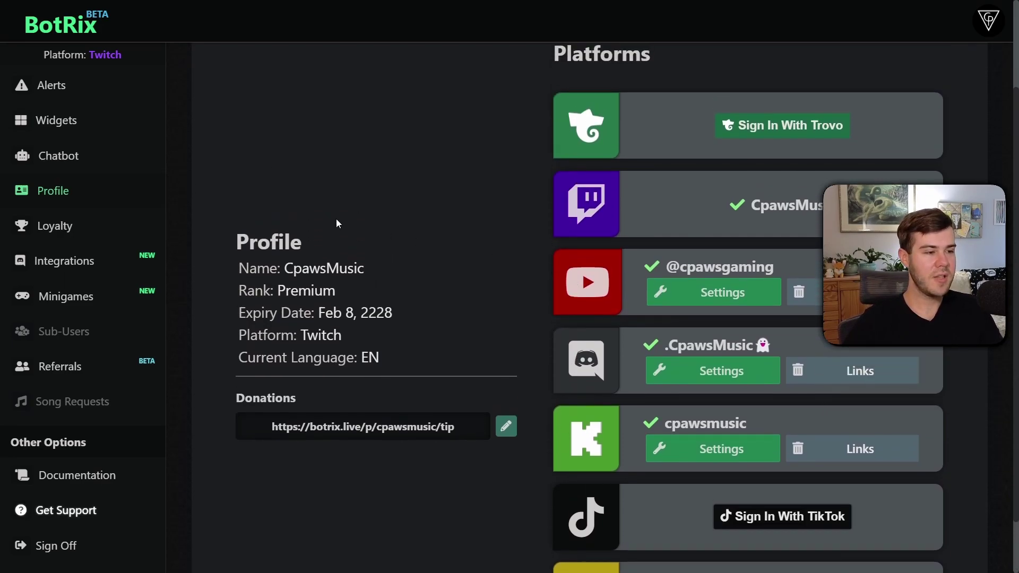
{"action": "left_click", "coordinate": [80, 126]}
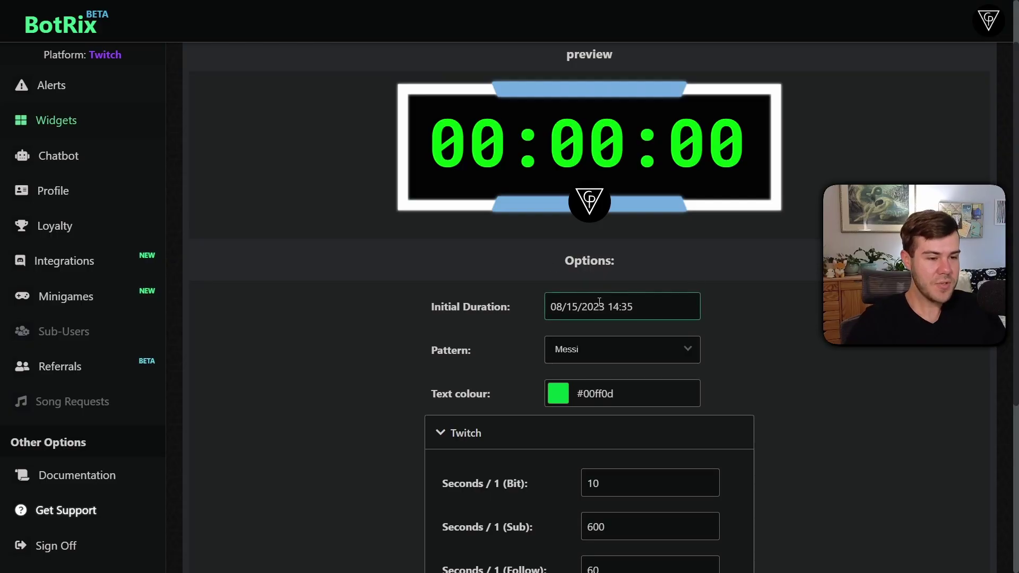
Scroll up the Subathon widget page to view its timer preview and Options
{"action": "scroll", "coordinate": [599, 311], "scroll_direction": "up", "scroll_amount": 2}
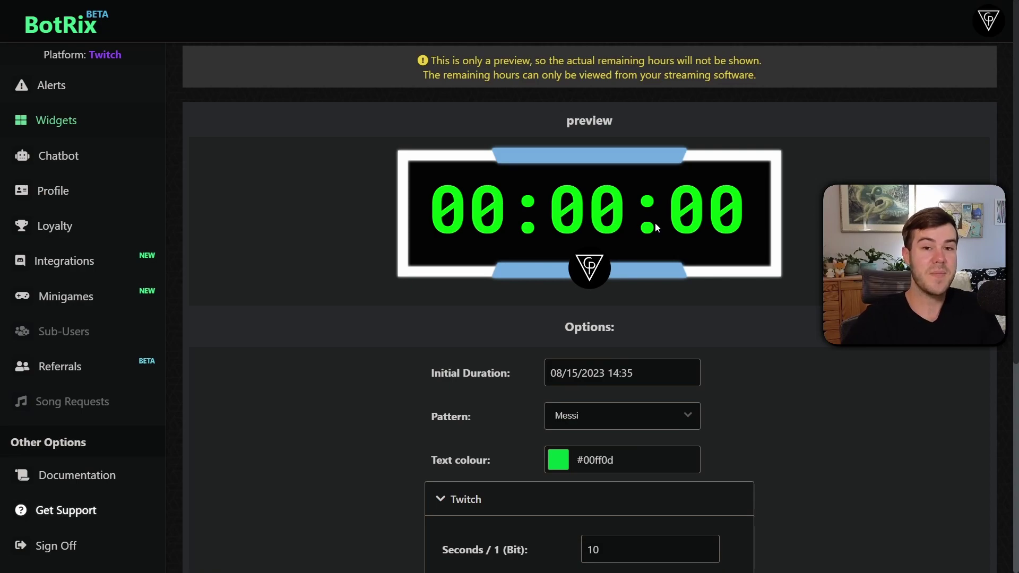
Set the Initial Duration to 08/15/2023 16:35 by raising the hour to 16
{"action": "left_click", "coordinate": [628, 373]}
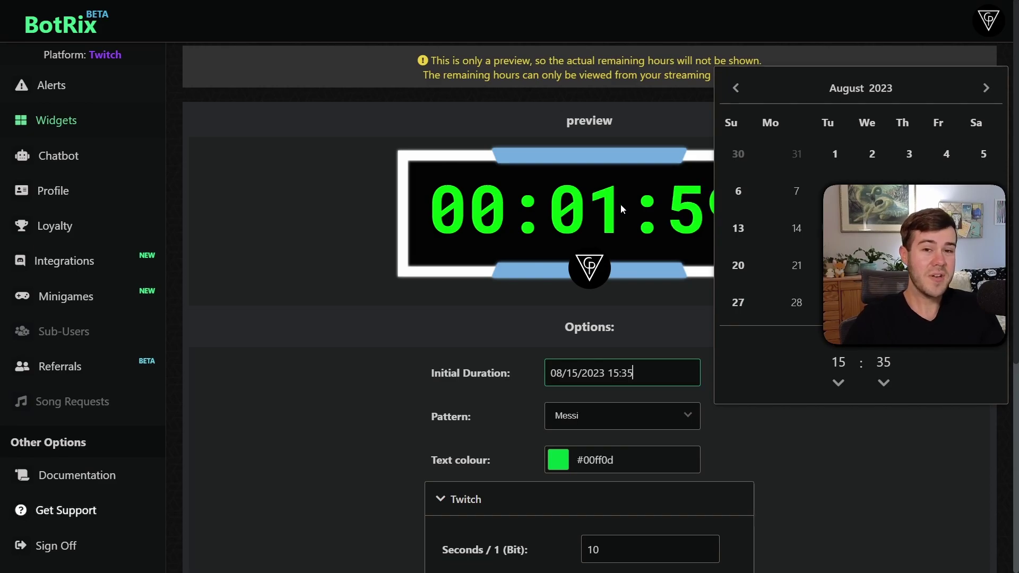
{"action": "left_click", "coordinate": [839, 355]}
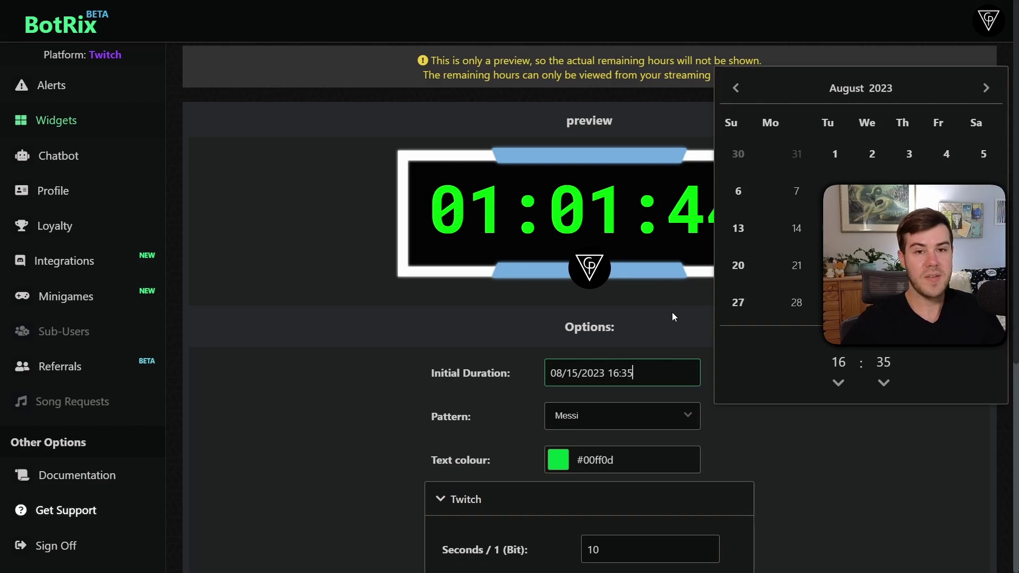
{"action": "left_click", "coordinate": [568, 237]}
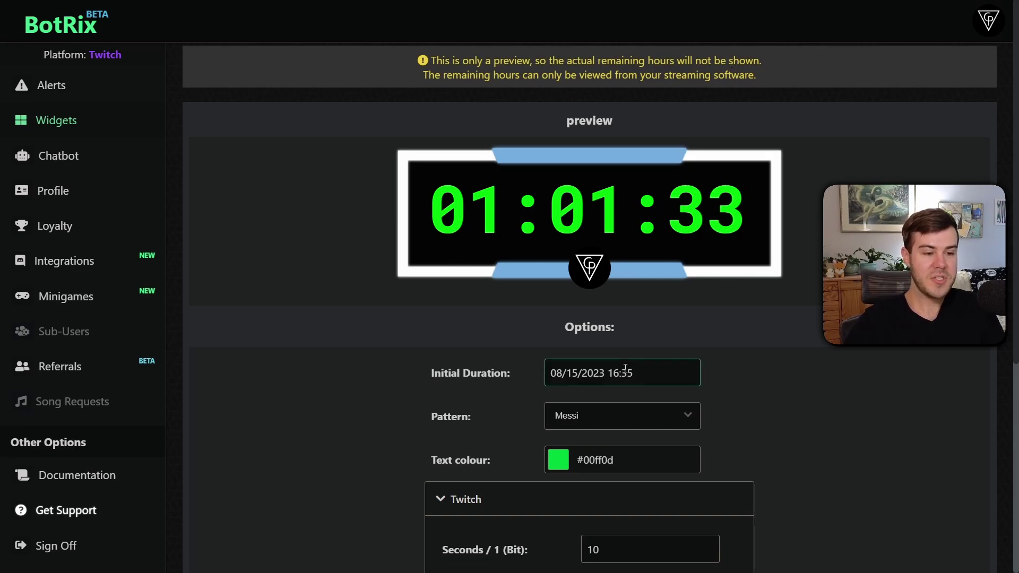
Try the Grecox and Messi frames, then set the timer Pattern to Transparent
{"action": "left_click", "coordinate": [599, 373]}
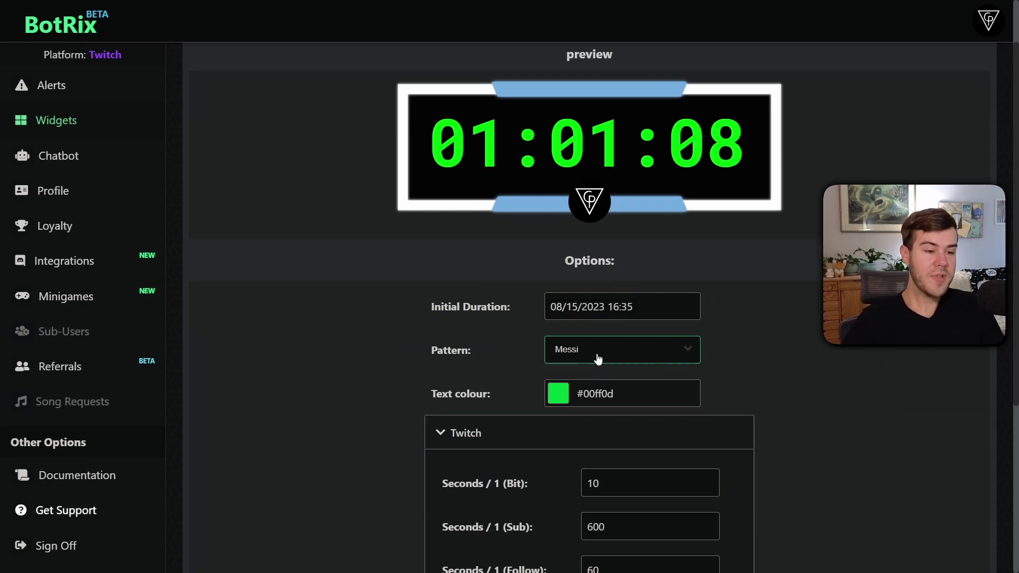
{"action": "left_click", "coordinate": [598, 352]}
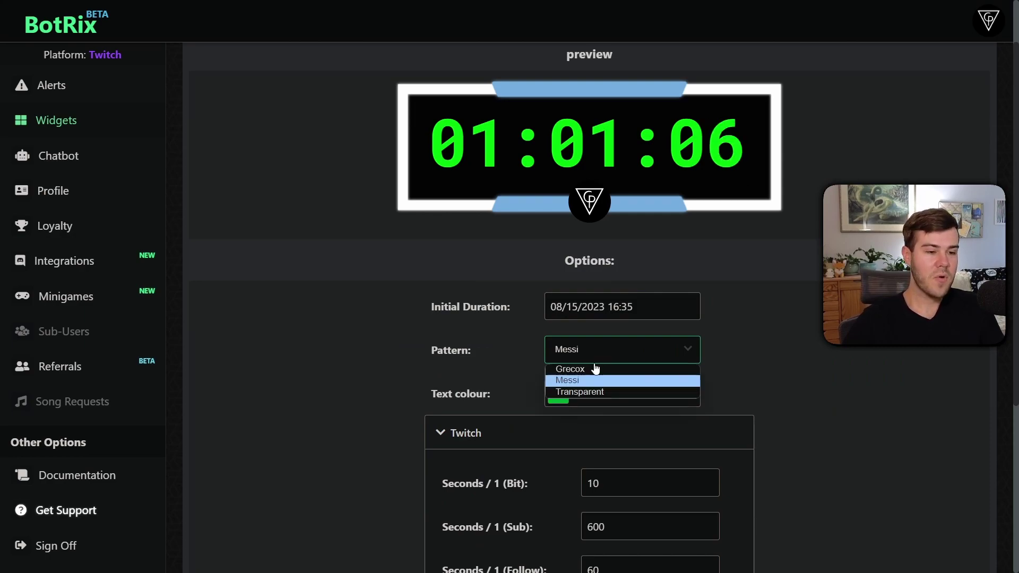
{"action": "left_click", "coordinate": [595, 368]}
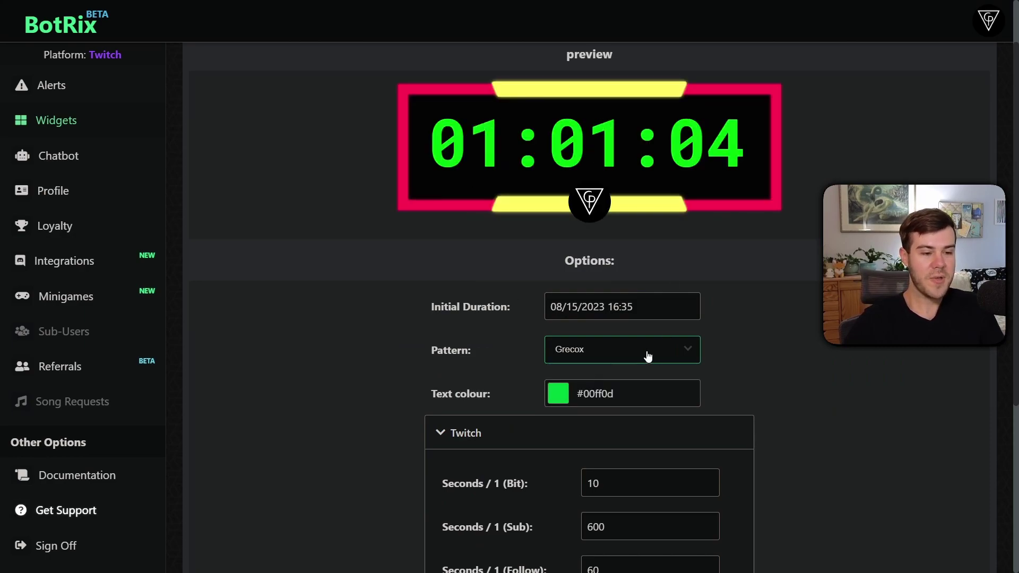
{"action": "left_click", "coordinate": [648, 356]}
{"action": "left_click", "coordinate": [604, 380]}
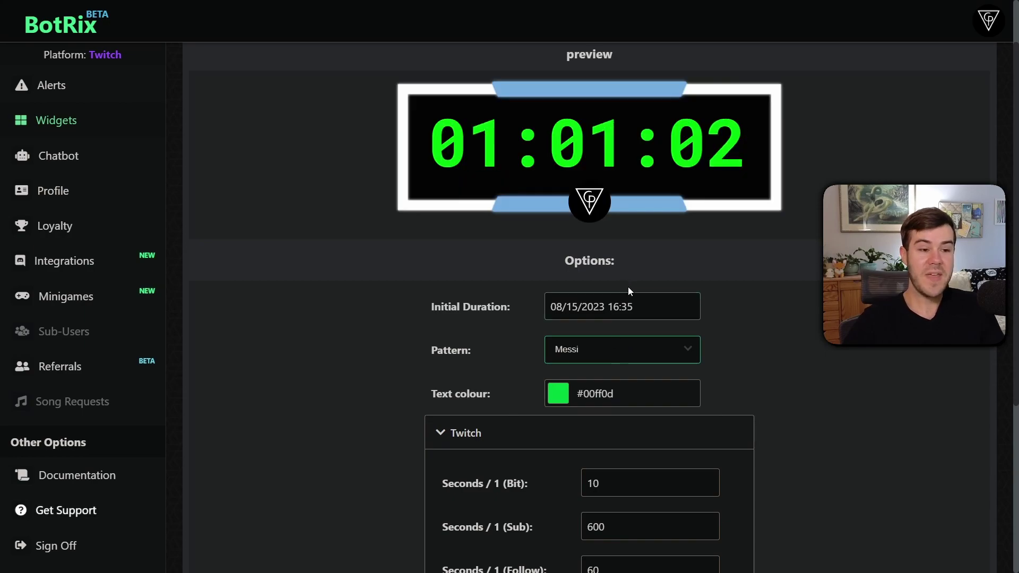
{"action": "left_click", "coordinate": [605, 353]}
{"action": "left_click", "coordinate": [590, 389]}
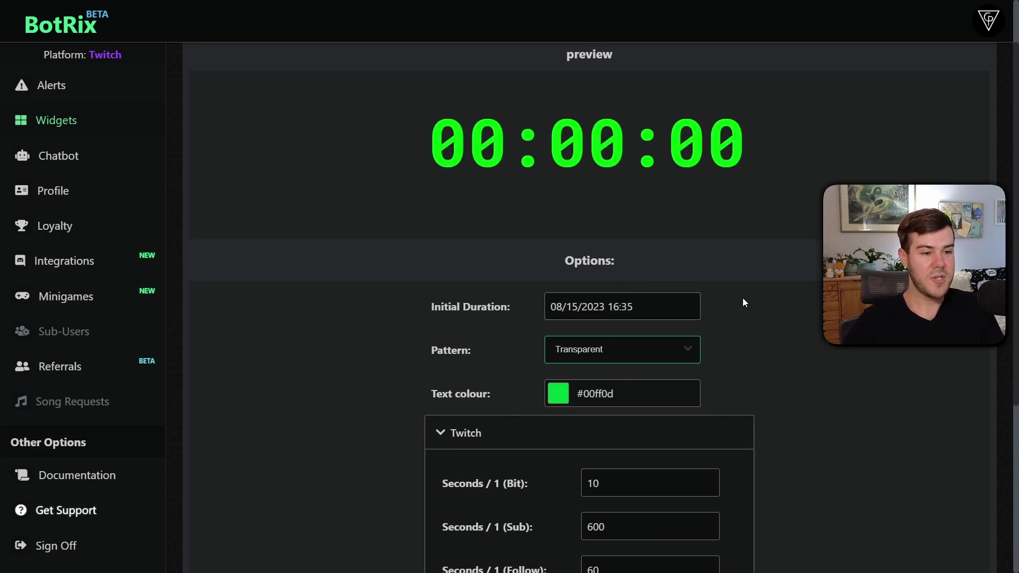
Try a darker green text colour, then restore it to #00ff0d
{"action": "left_click", "coordinate": [563, 406]}
{"action": "left_click_drag", "start_coordinate": [614, 457], "coordinate": [651, 432]}
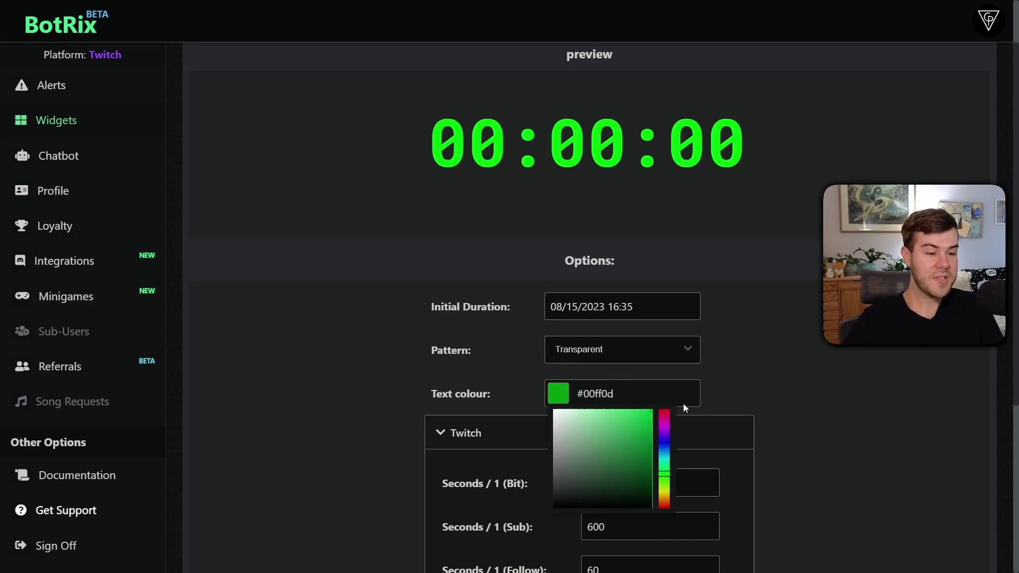
{"action": "left_click", "coordinate": [684, 438]}
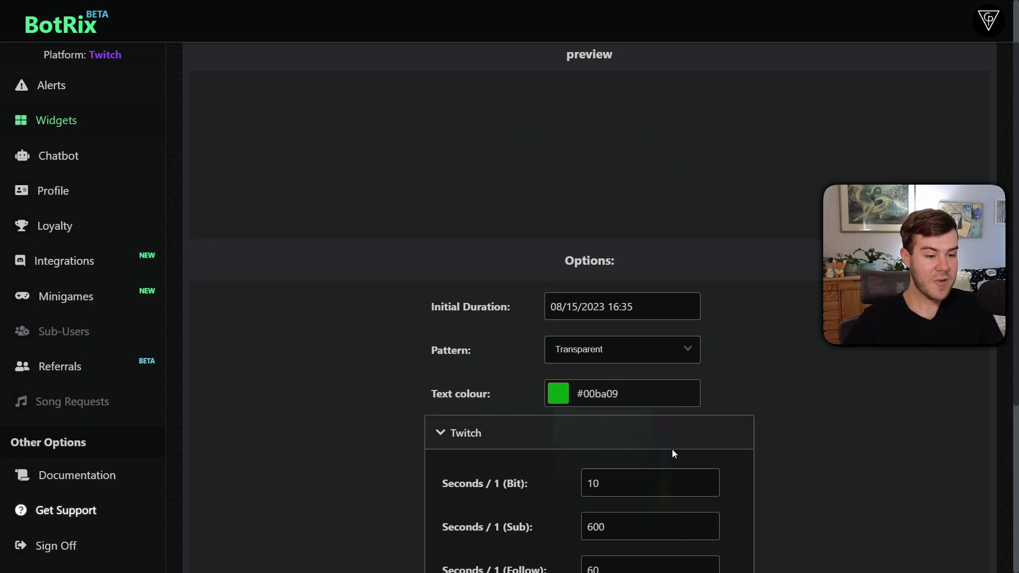
{"action": "left_click", "coordinate": [586, 403]}
{"action": "left_click_drag", "start_coordinate": [625, 439], "coordinate": [660, 413]}
{"action": "left_click", "coordinate": [662, 274]}
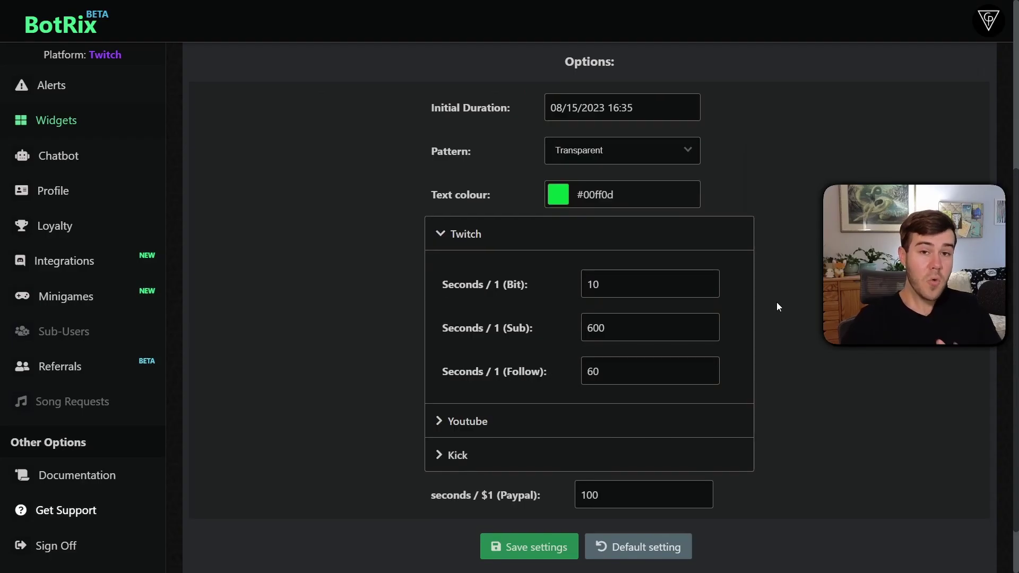
Set Twitch follow seconds to 0, keeping 600 seconds per sub
{"action": "scroll", "coordinate": [759, 295], "scroll_direction": "down", "scroll_amount": 1}
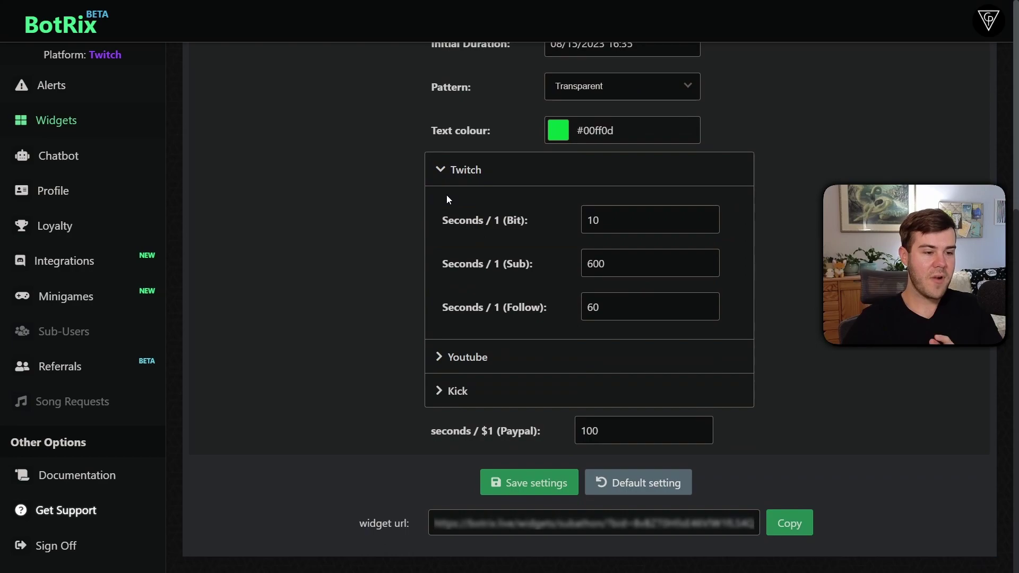
{"action": "scroll", "coordinate": [447, 199], "scroll_direction": "up", "scroll_amount": 1}
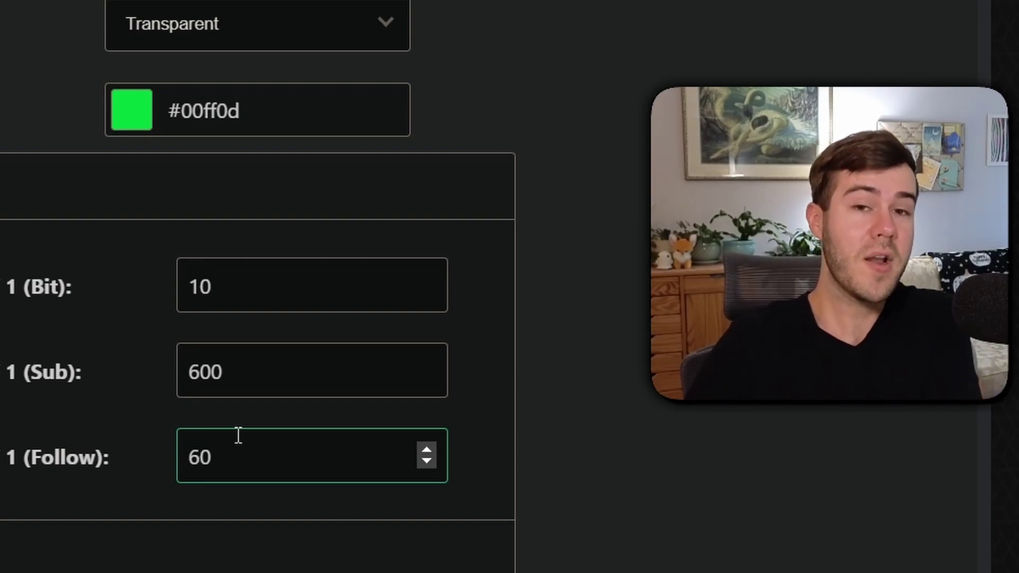
{"action": "left_click_drag", "start_coordinate": [257, 455], "coordinate": [138, 489]}
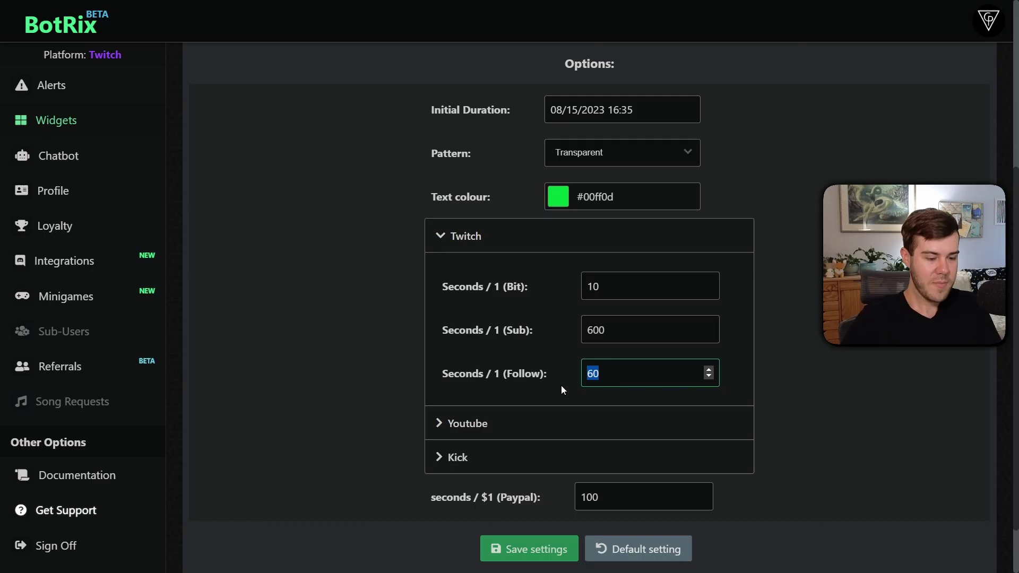
{"action": "type", "text": "0"}
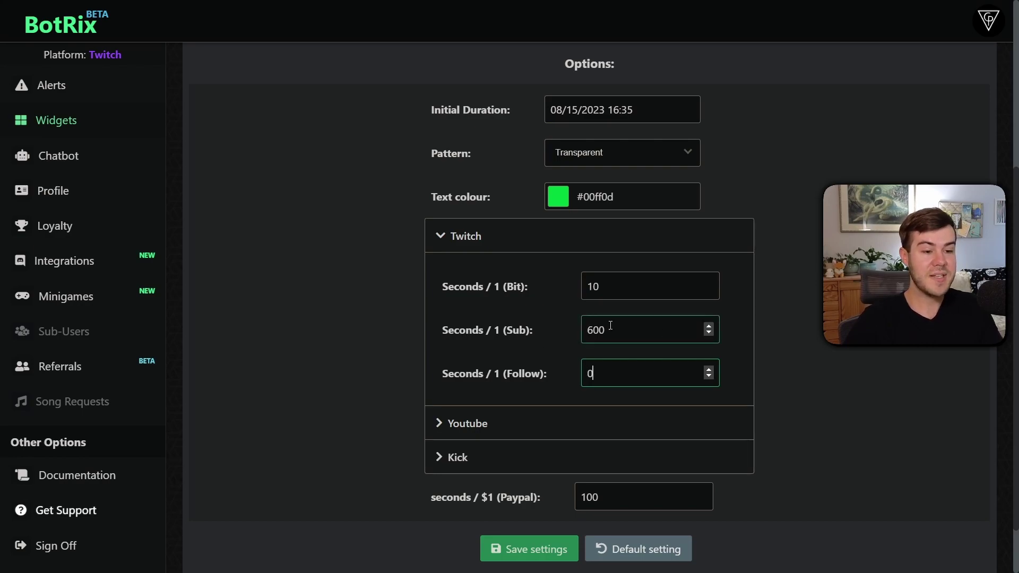
{"action": "double_click", "coordinate": [683, 335]}
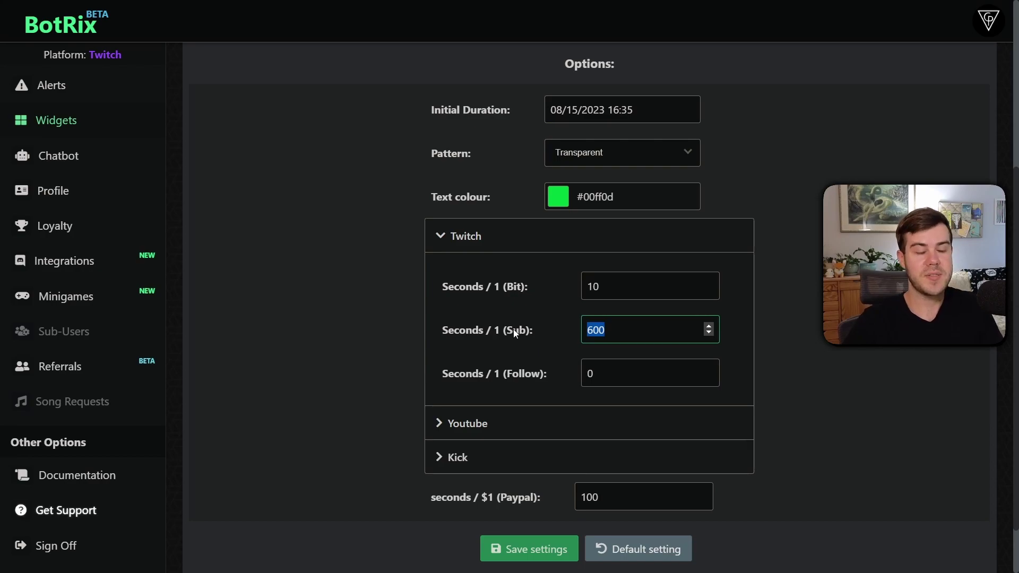
{"action": "left_click", "coordinate": [393, 294]}
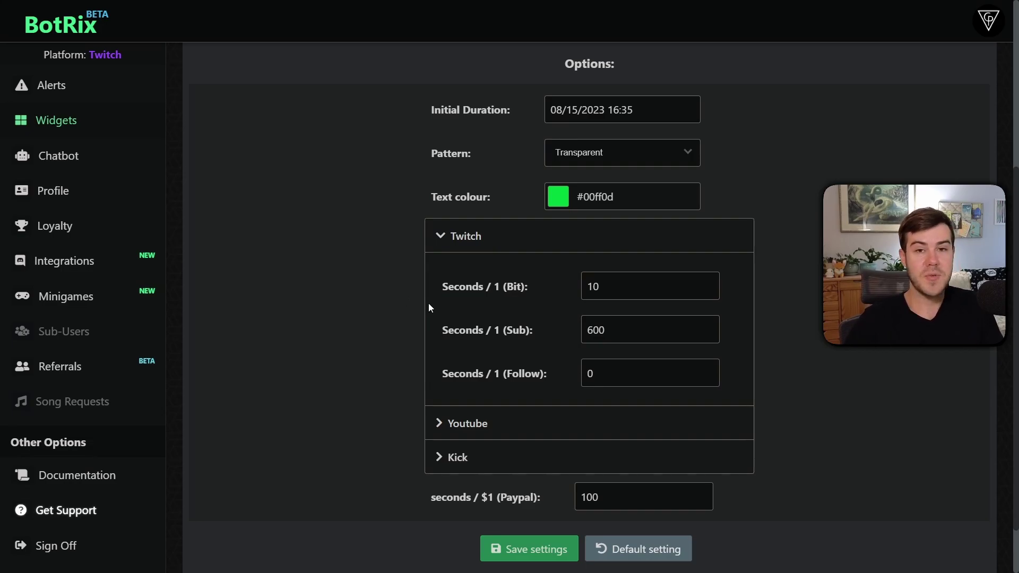
{"action": "left_click", "coordinate": [453, 235]}
Expand the Twitch, Youtube and Kick time settings and select the Kick sub seconds value
{"action": "left_click", "coordinate": [452, 330]}
{"action": "scroll", "coordinate": [462, 414], "scroll_direction": "down", "scroll_amount": 3}
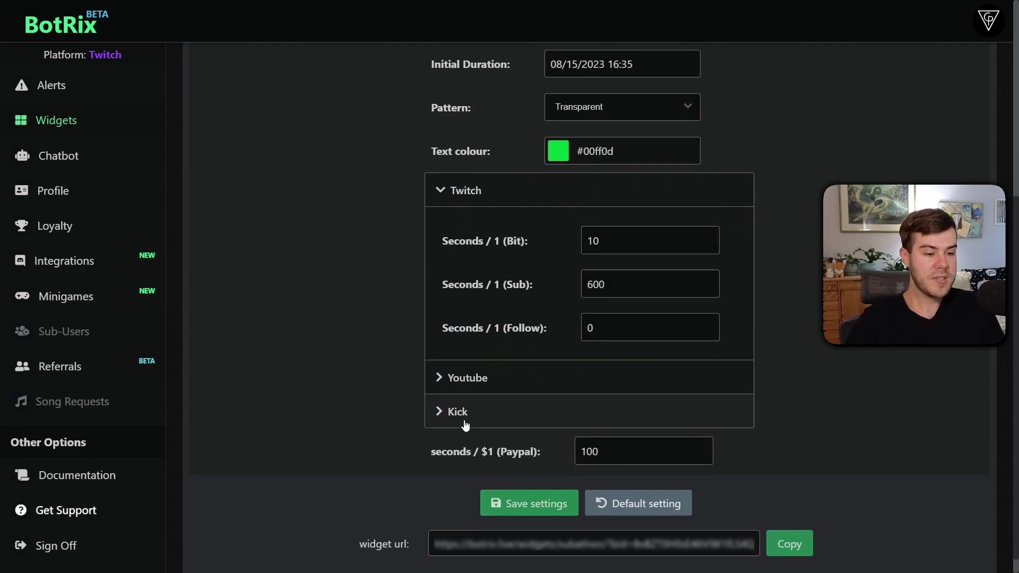
{"action": "left_click", "coordinate": [446, 378]}
{"action": "left_click", "coordinate": [457, 389]}
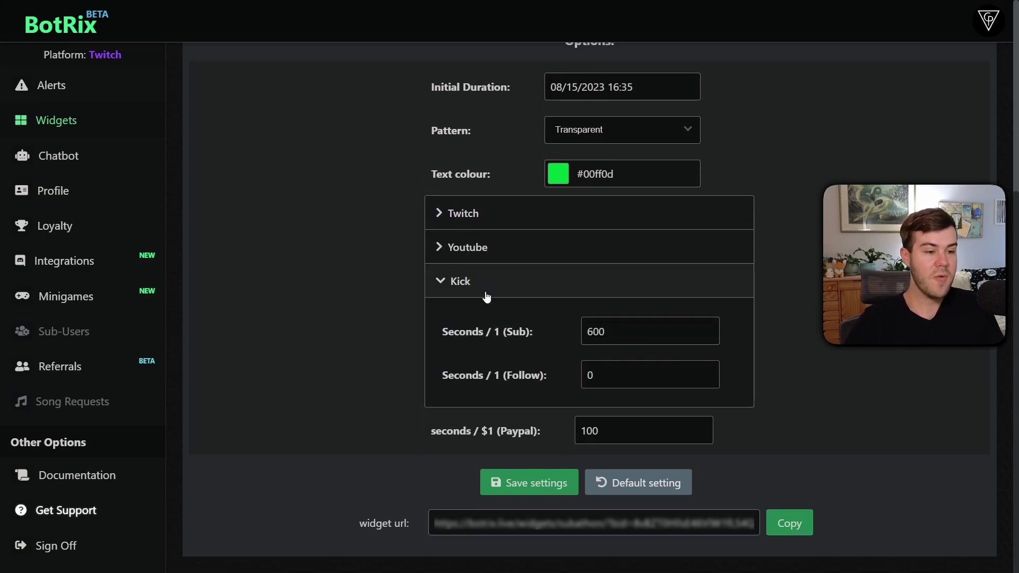
{"action": "left_click", "coordinate": [662, 344]}
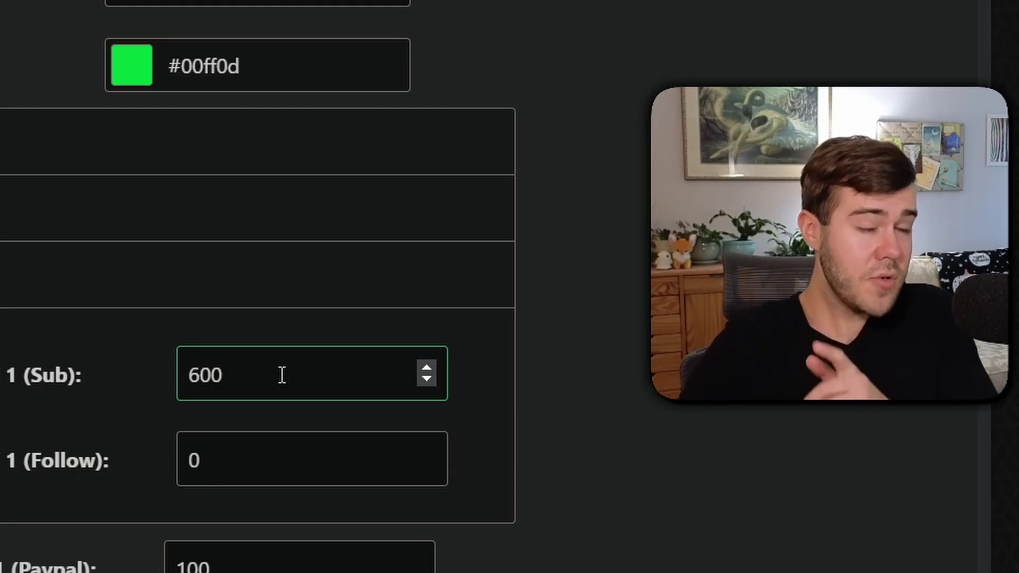
{"action": "left_click", "coordinate": [531, 314]}
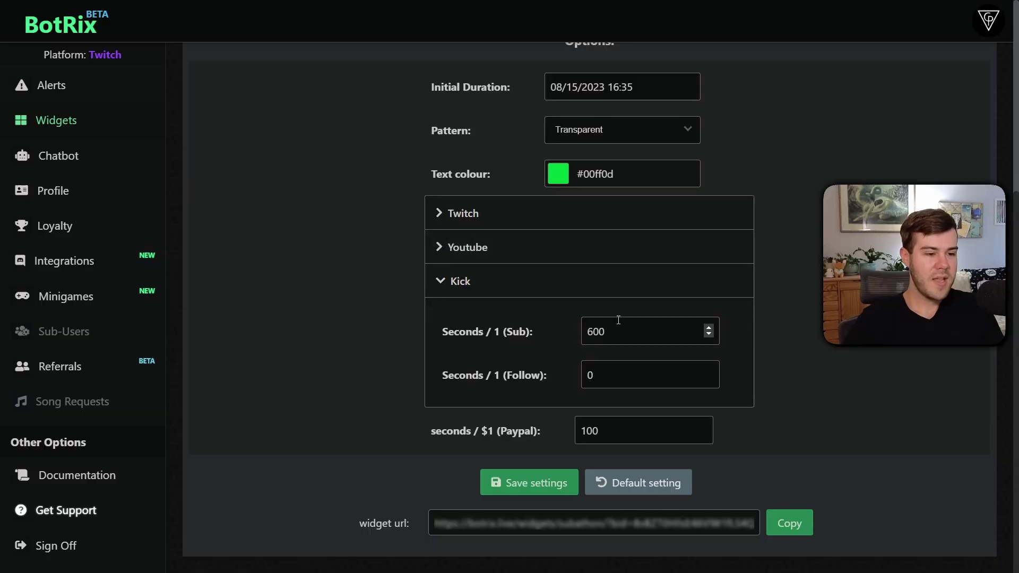
{"action": "left_click", "coordinate": [624, 331]}
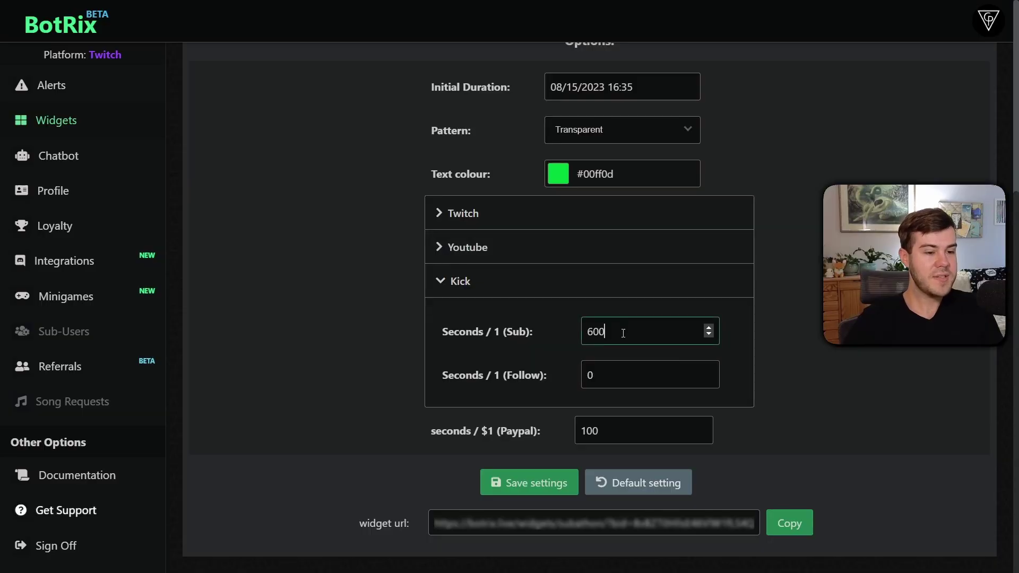
{"action": "left_click_drag", "start_coordinate": [623, 333], "coordinate": [558, 331]}
{"action": "type", "text": "60"}
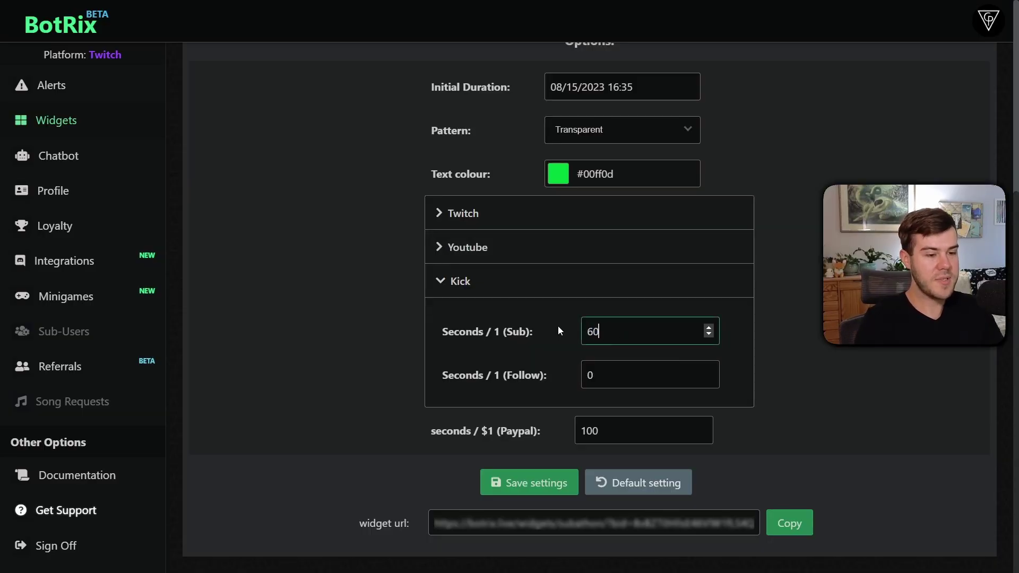
Replace the Kick Seconds / 1 (Sub) value with 300
{"action": "left_click", "coordinate": [440, 246]}
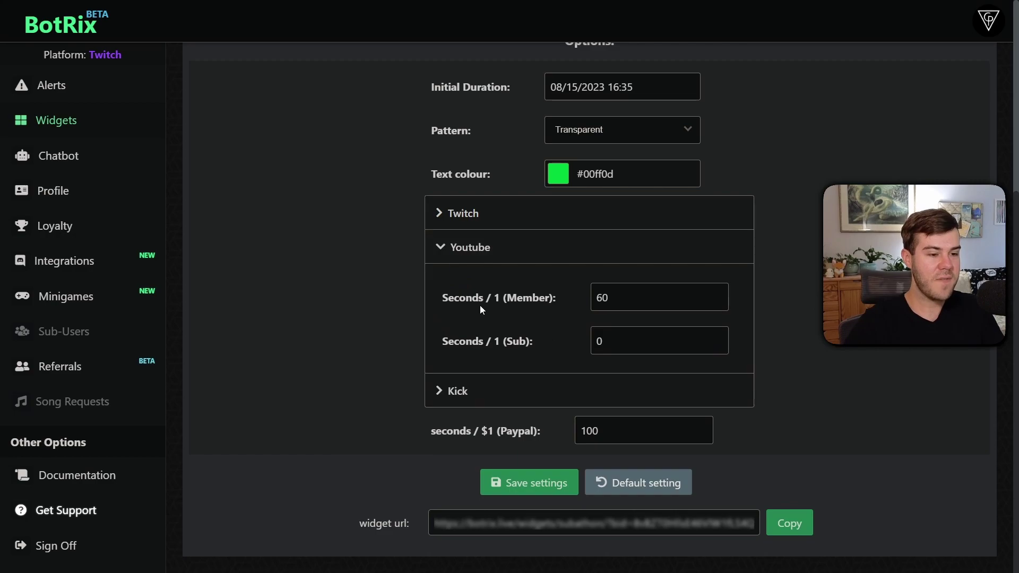
{"action": "left_click", "coordinate": [504, 213]}
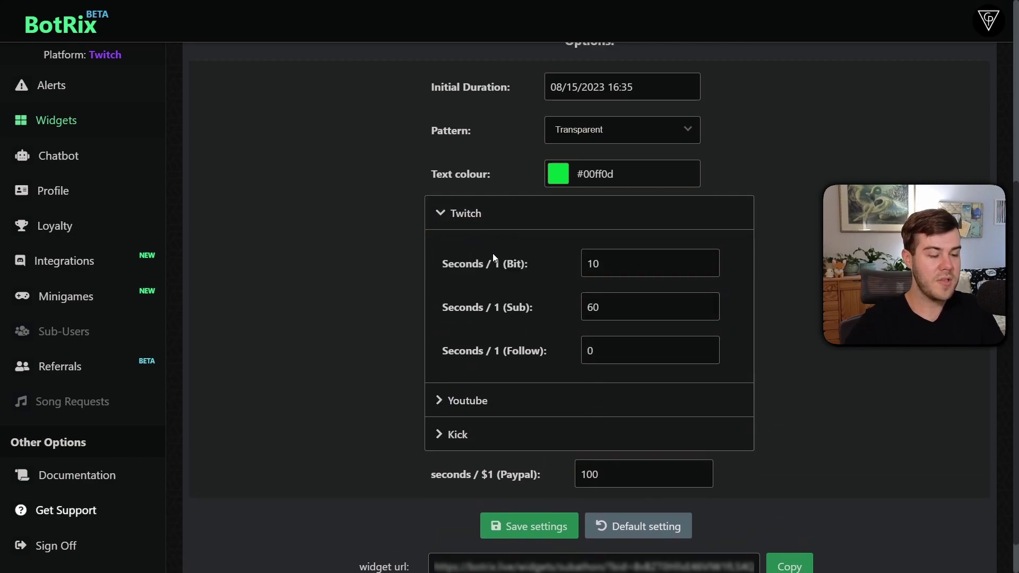
{"action": "left_click", "coordinate": [621, 302]}
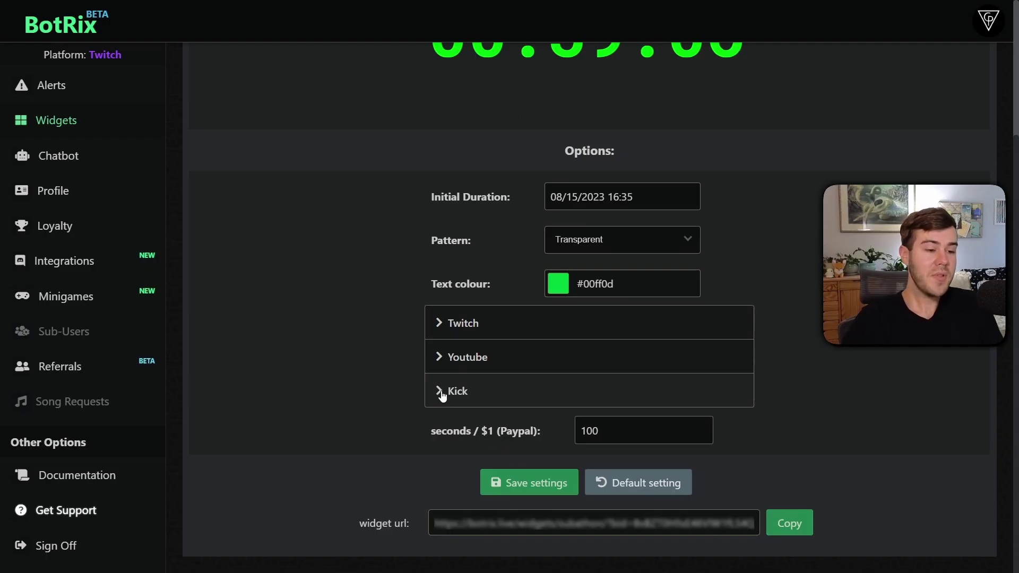
{"action": "left_click", "coordinate": [443, 395]}
{"action": "scroll", "coordinate": [439, 329], "scroll_direction": "down", "scroll_amount": 2}
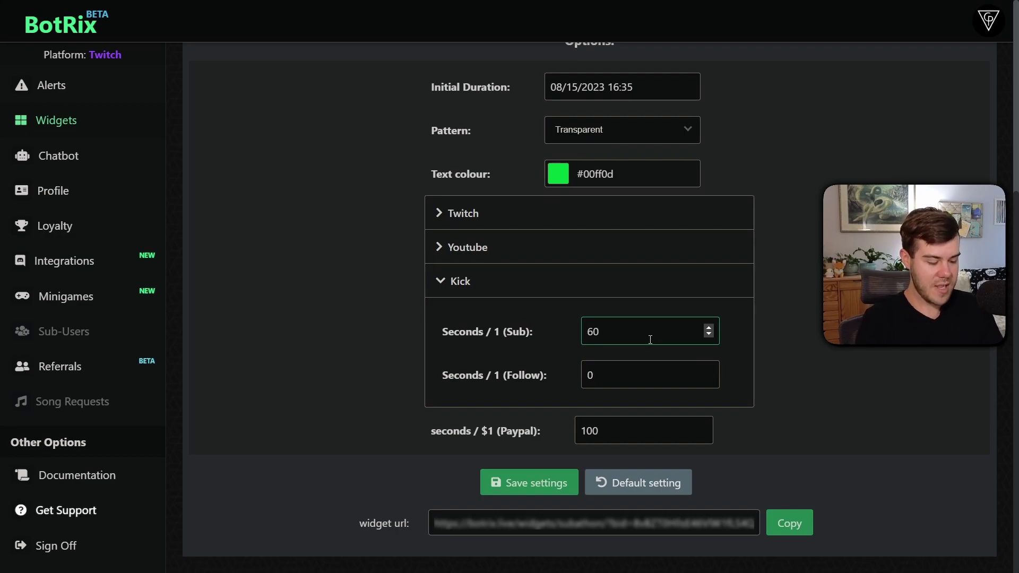
{"action": "key", "text": "BackSpace"}
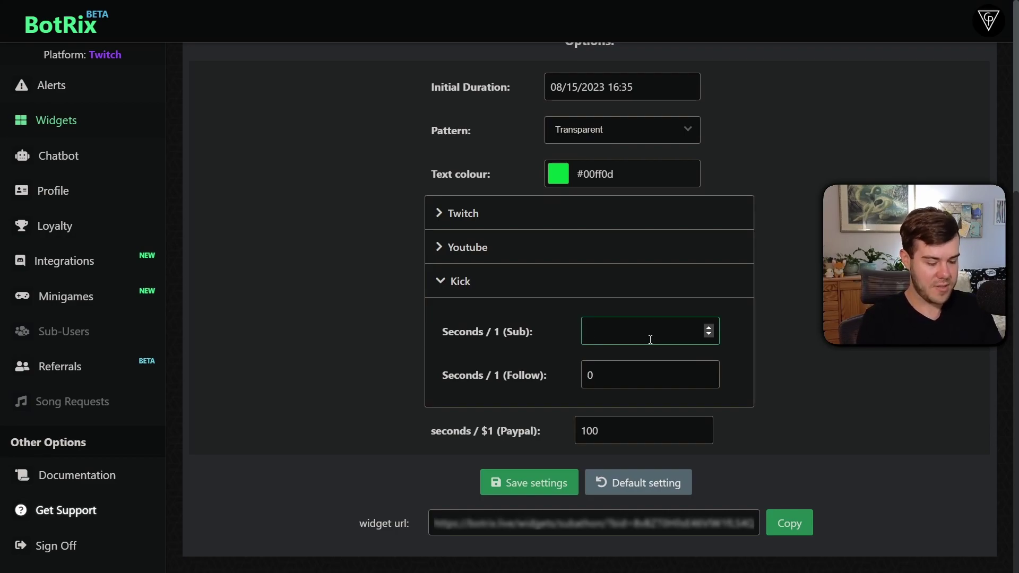
{"action": "type", "text": "300"}
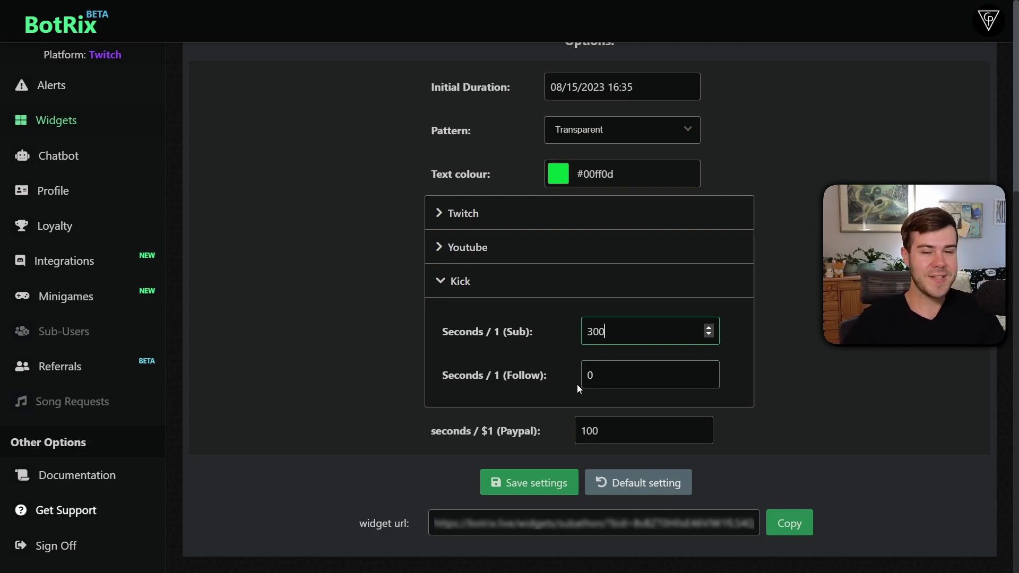
{"action": "left_click", "coordinate": [799, 333]}
{"action": "scroll", "coordinate": [799, 333], "scroll_direction": "up", "scroll_amount": 1}
{"action": "scroll", "coordinate": [799, 333], "scroll_direction": "down", "scroll_amount": 1}
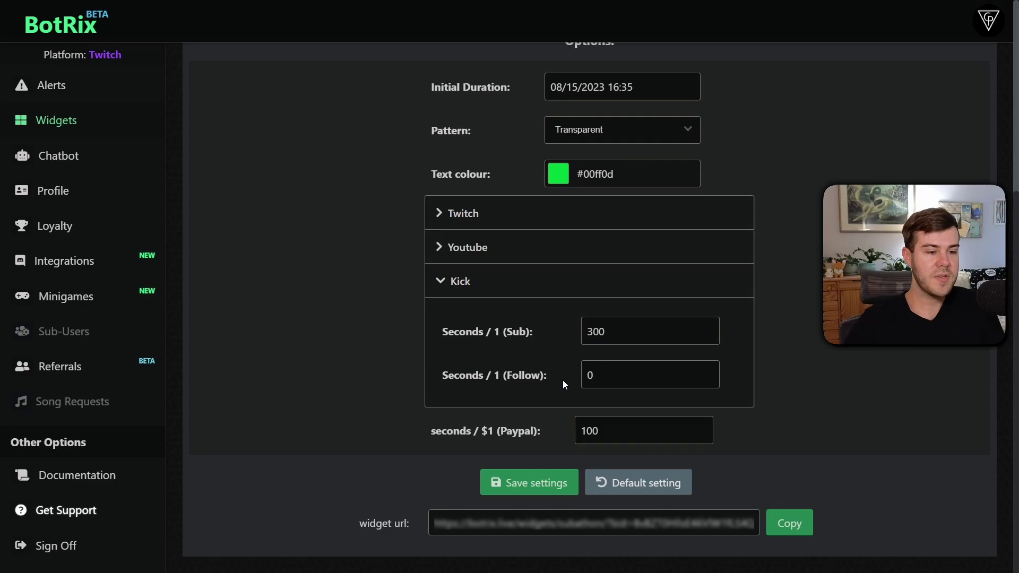
{"action": "scroll", "coordinate": [563, 380], "scroll_direction": "up", "scroll_amount": 4}
{"action": "scroll", "coordinate": [563, 380], "scroll_direction": "down", "scroll_amount": 4}
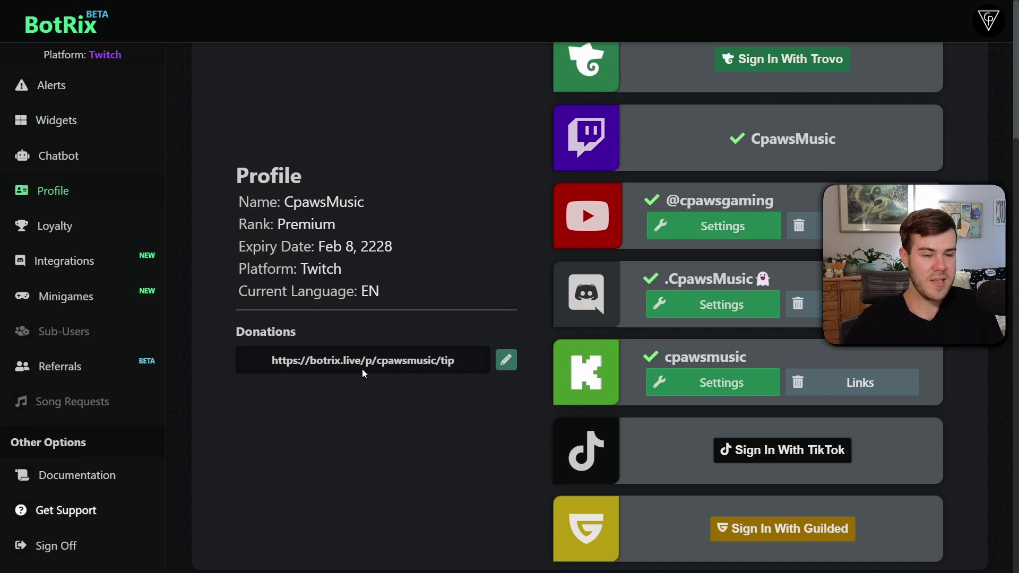
Select the PayPal email in the Connect PayPal dialog and confirm it for donations
{"action": "left_click", "coordinate": [506, 363]}
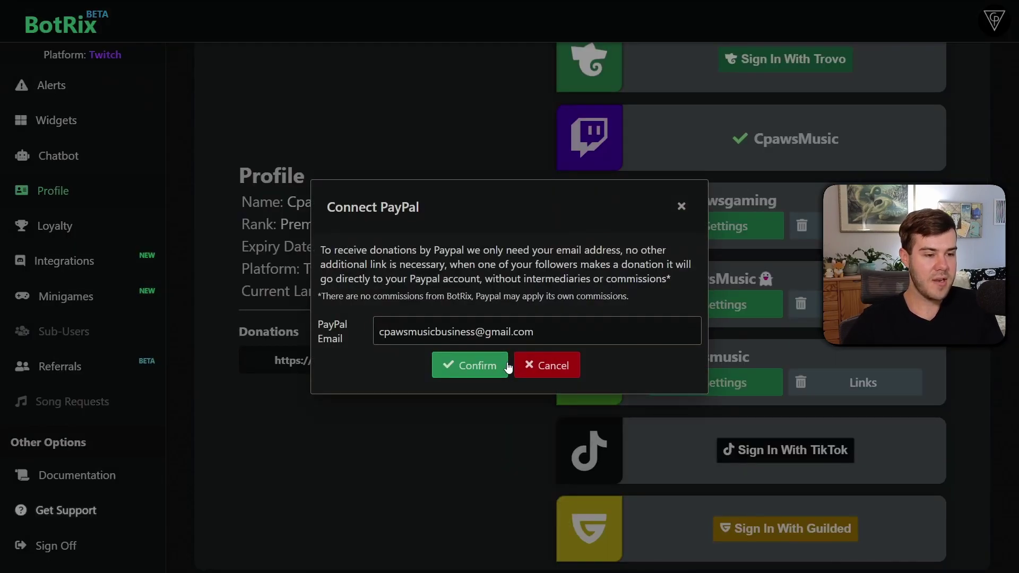
{"action": "left_click", "coordinate": [379, 337]}
{"action": "left_click_drag", "start_coordinate": [377, 336], "coordinate": [604, 331]}
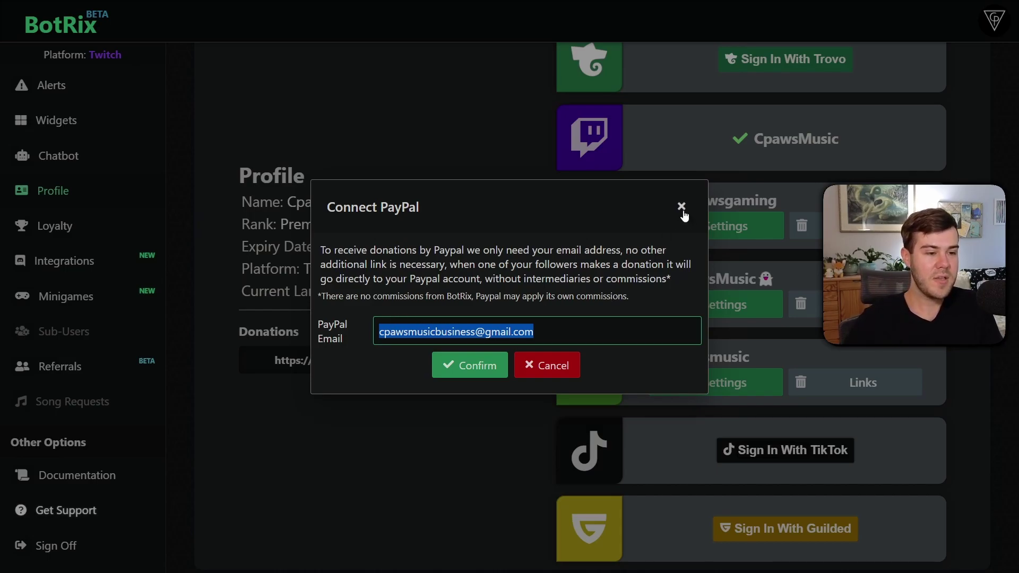
{"action": "left_click", "coordinate": [470, 361]}
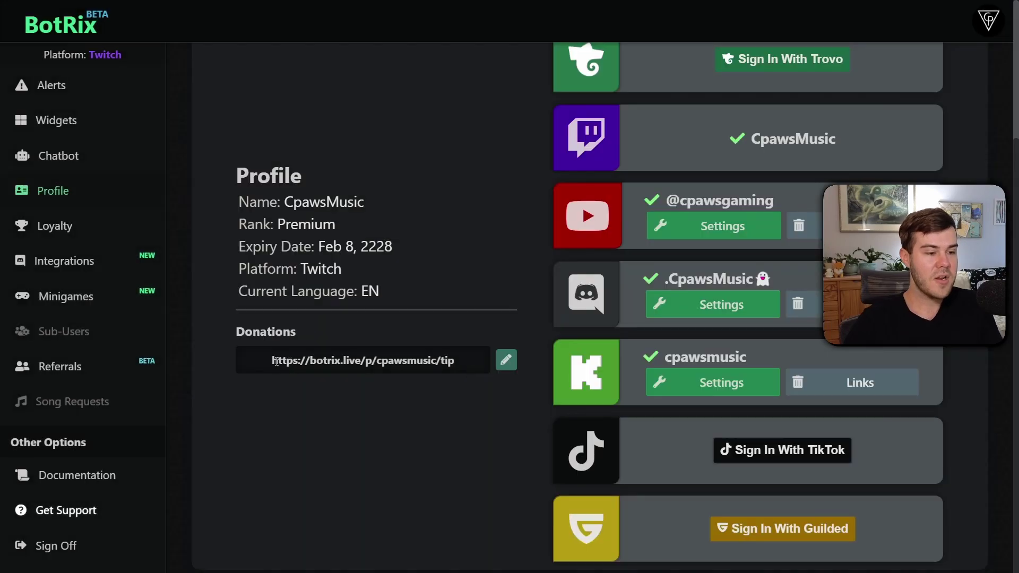
Select the donation link and try the Amount field on the cpawsmusic tip page
{"action": "left_click_drag", "start_coordinate": [275, 361], "coordinate": [461, 363]}
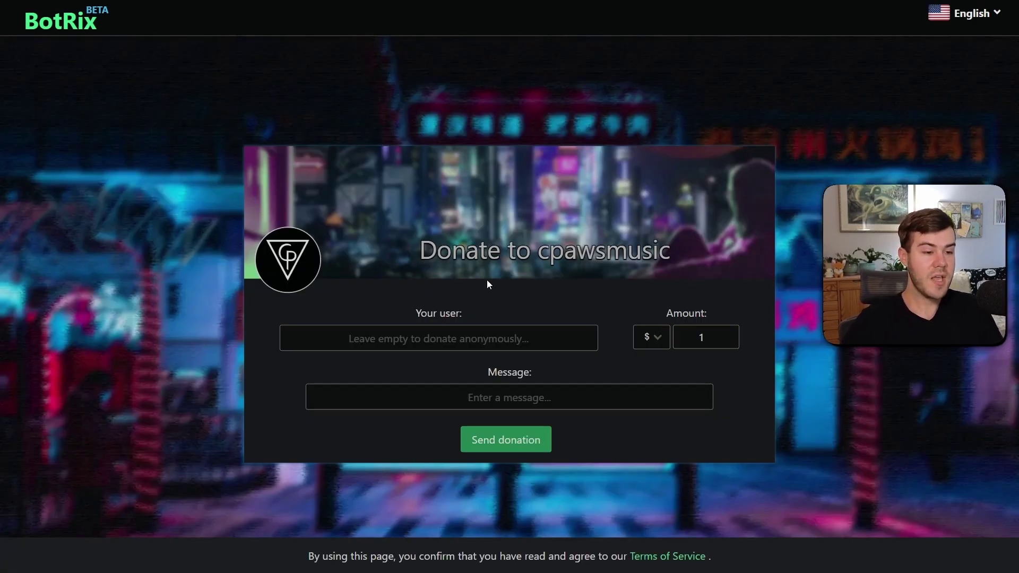
{"action": "left_click", "coordinate": [698, 336]}
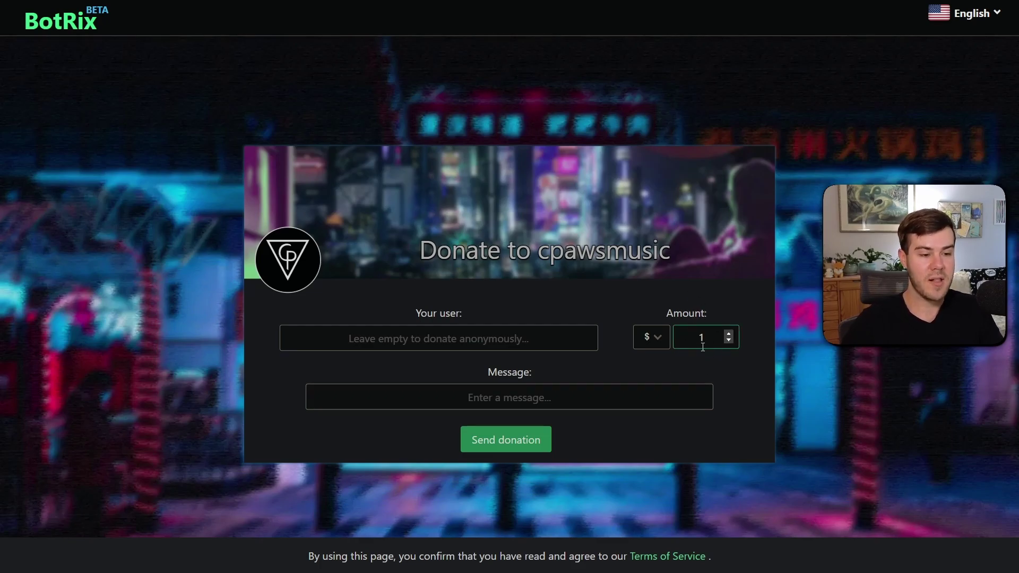
{"action": "left_click", "coordinate": [626, 327]}
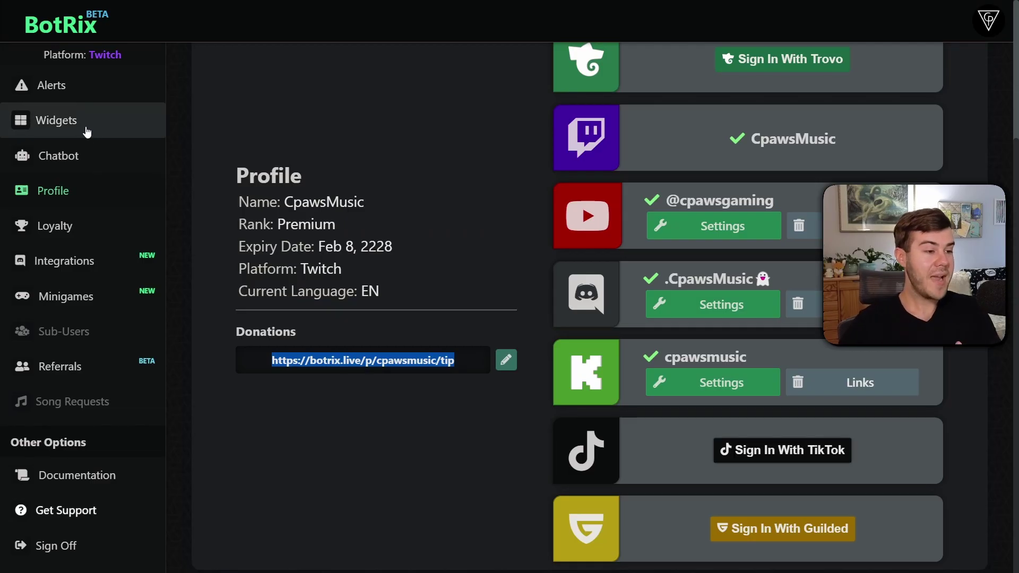
Open the Subathon widget, choose the Transparent pattern and raise the end hour to 15:35
{"action": "left_click", "coordinate": [86, 127]}
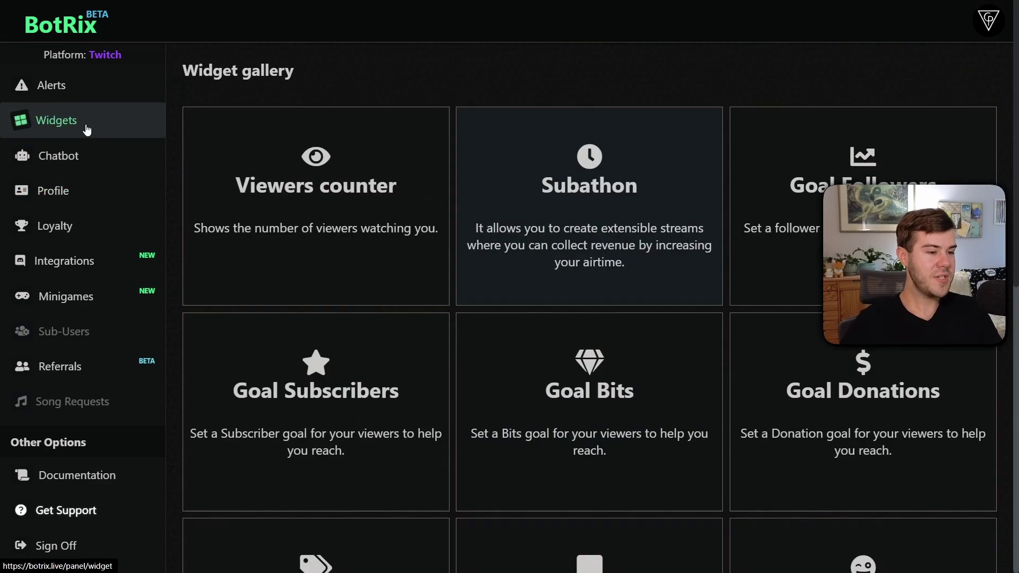
{"action": "left_click", "coordinate": [549, 192]}
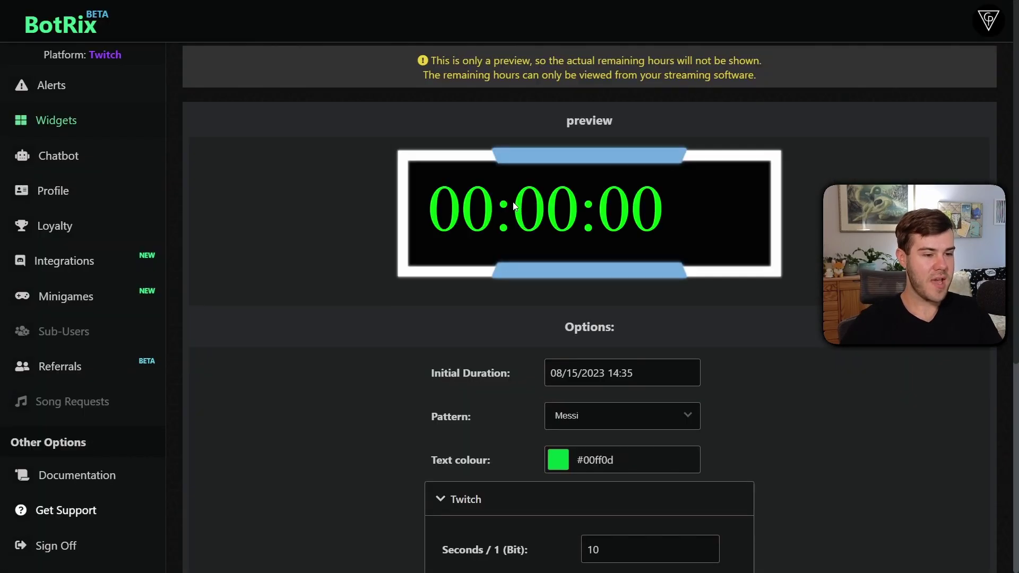
{"action": "scroll", "coordinate": [357, 285], "scroll_direction": "down", "scroll_amount": 3}
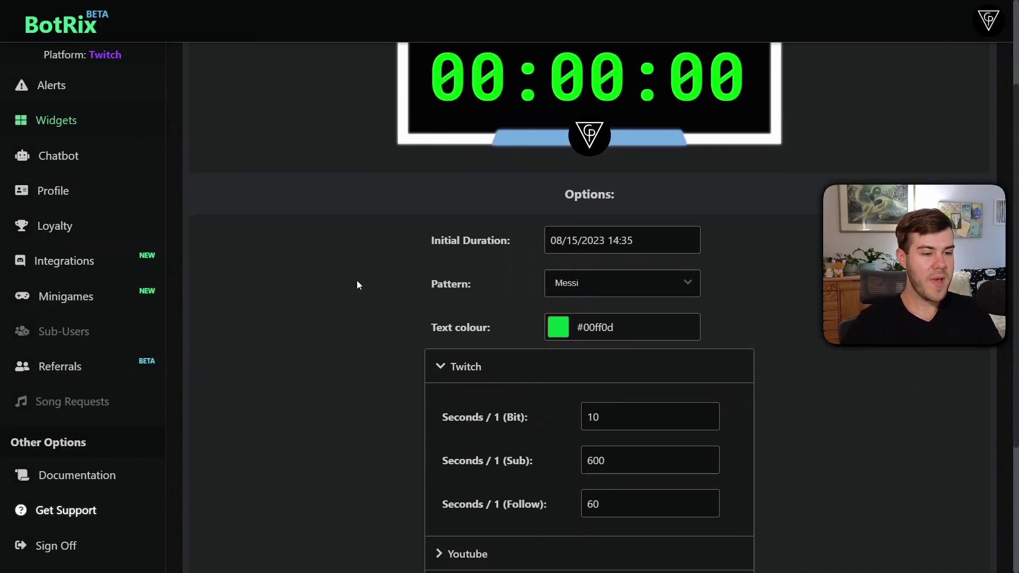
{"action": "left_click", "coordinate": [697, 290]}
{"action": "left_click", "coordinate": [637, 324]}
{"action": "left_click", "coordinate": [621, 240]}
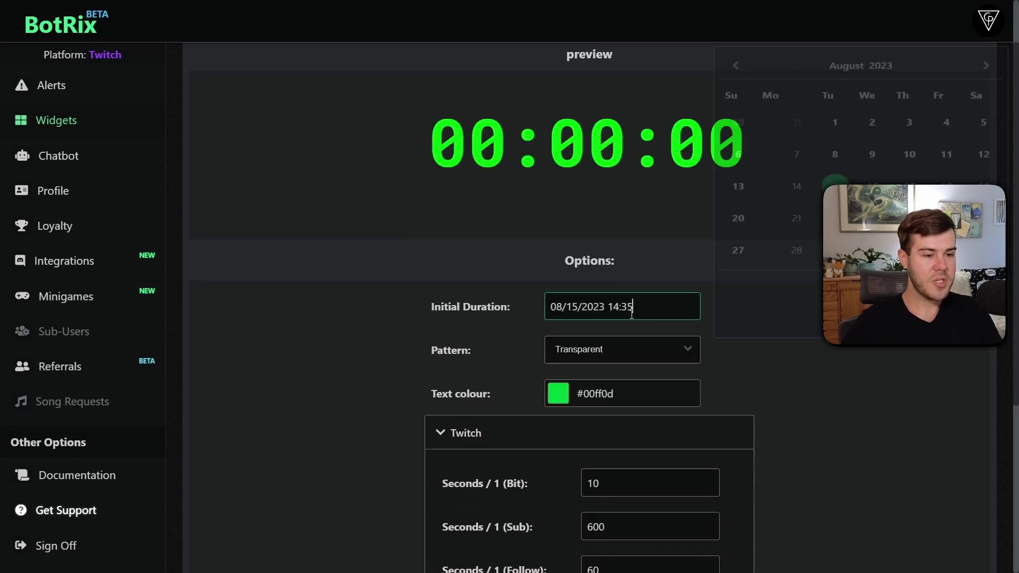
{"action": "left_click", "coordinate": [912, 297]}
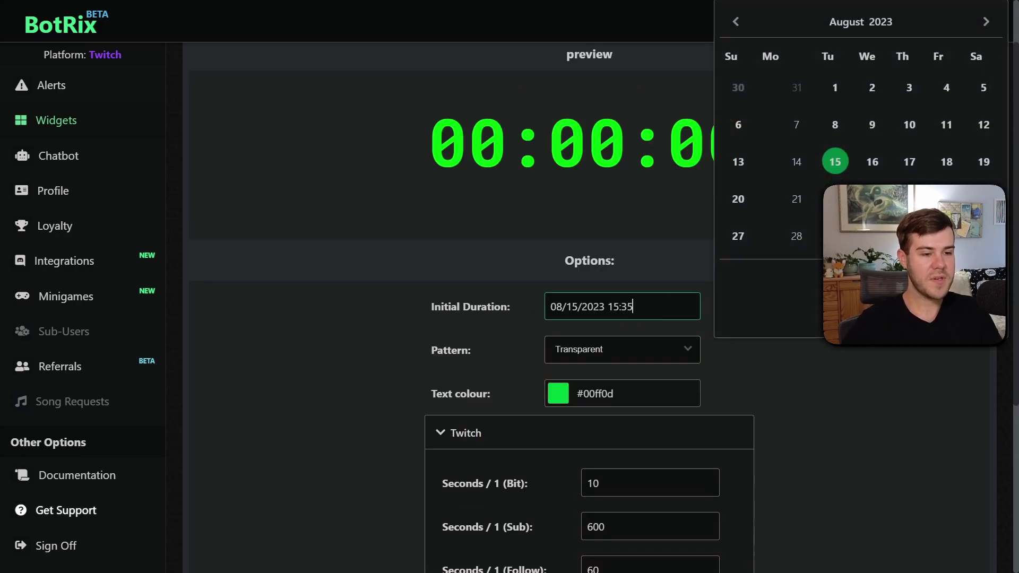
Raise the initial duration's end hour to 16:37
{"action": "left_click", "coordinate": [912, 297]}
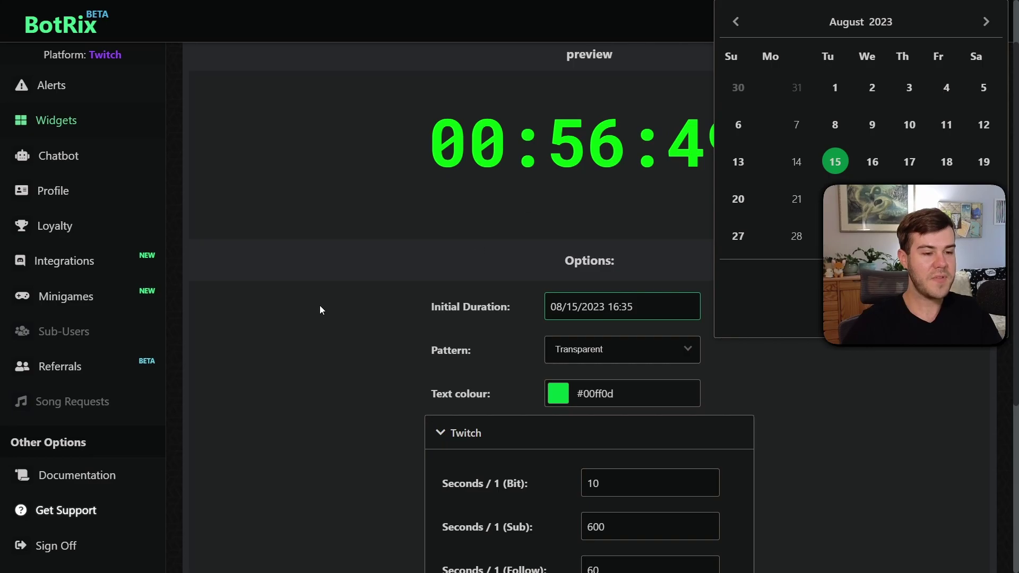
{"action": "left_click", "coordinate": [363, 279]}
{"action": "scroll", "coordinate": [362, 279], "scroll_direction": "down", "scroll_amount": 3}
{"action": "left_click", "coordinate": [628, 176]}
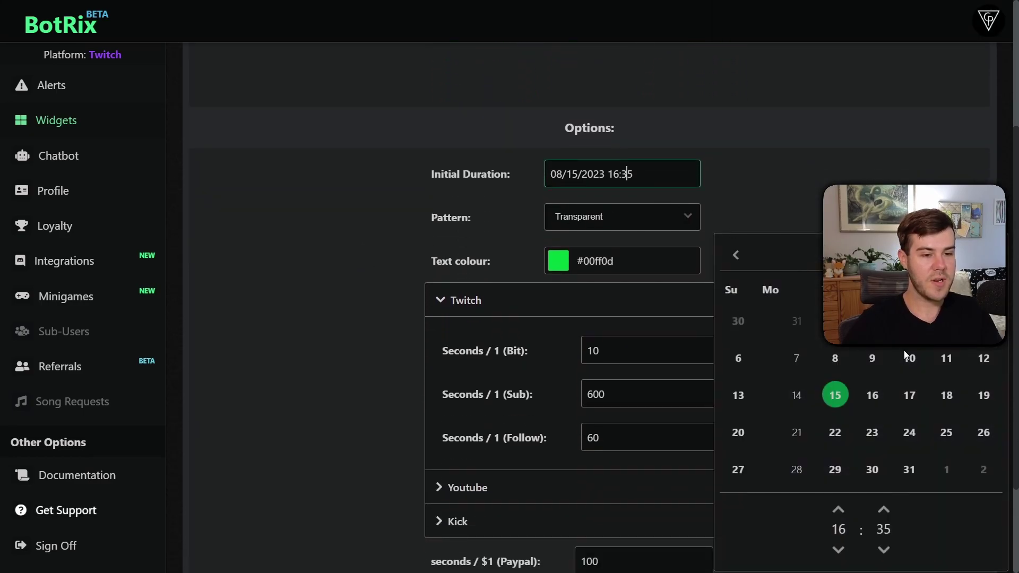
{"action": "left_click", "coordinate": [368, 380]}
{"action": "scroll", "coordinate": [372, 367], "scroll_direction": "up", "scroll_amount": 3}
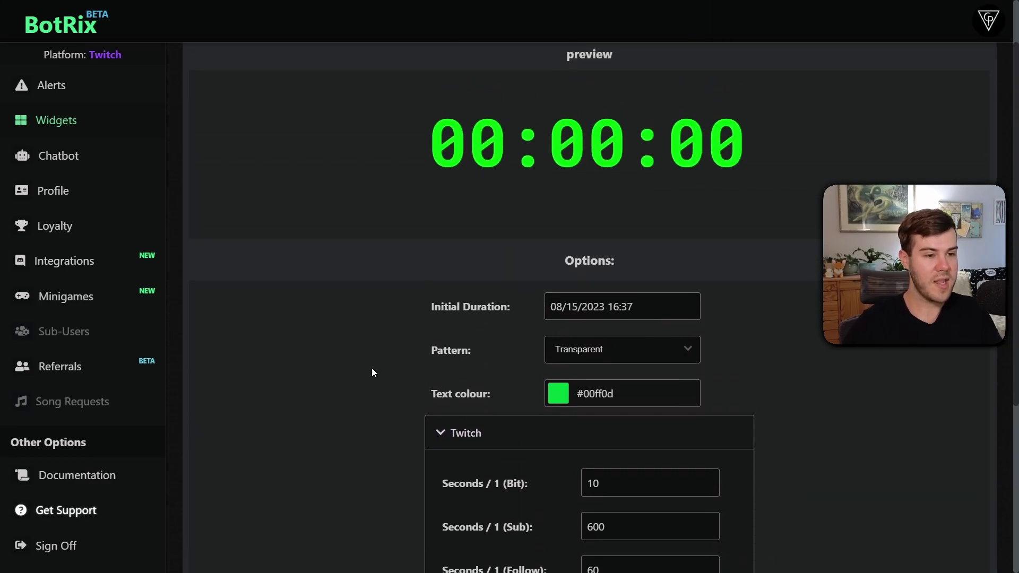
{"action": "scroll", "coordinate": [368, 358], "scroll_direction": "down", "scroll_amount": 4}
Set Kick subs to 300 seconds and Kick follows to 0
{"action": "left_click", "coordinate": [435, 234]}
{"action": "left_click", "coordinate": [453, 390]}
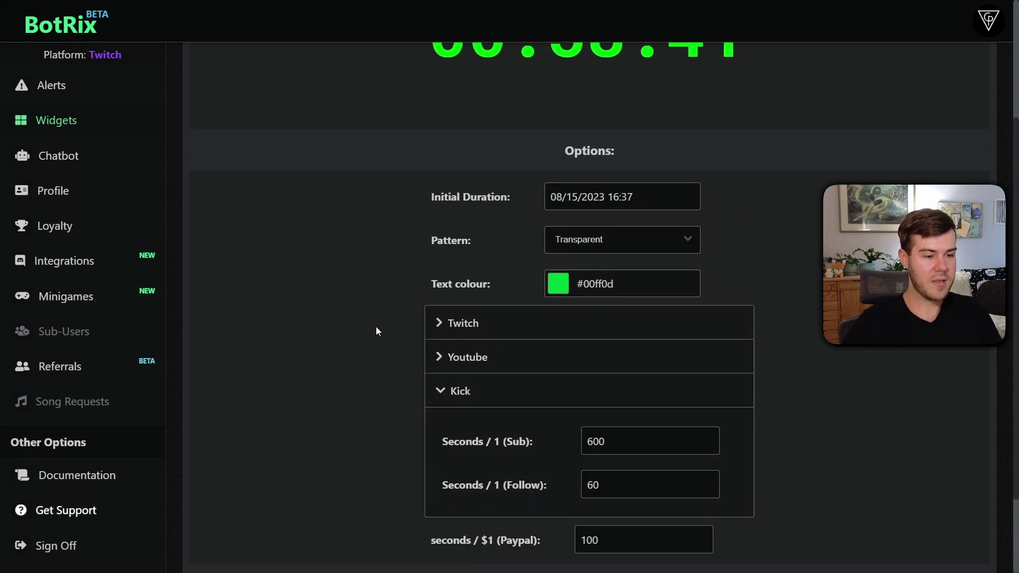
{"action": "scroll", "coordinate": [375, 329], "scroll_direction": "down", "scroll_amount": 2}
{"action": "double_click", "coordinate": [630, 331]}
{"action": "type", "text": "300"}
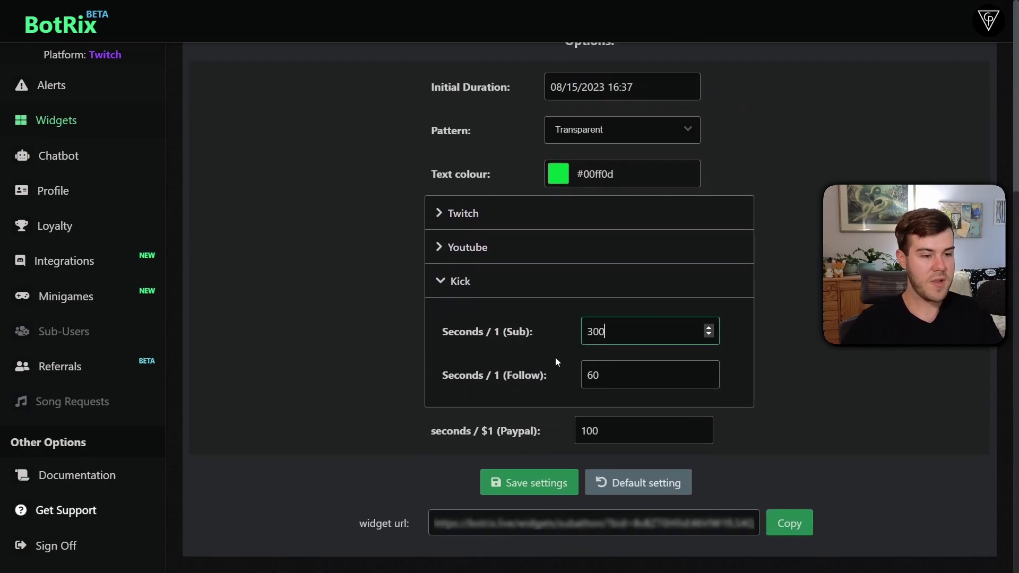
{"action": "key", "text": "Tab"}
{"action": "type", "text": "0"}
{"action": "key", "text": "Tab"}
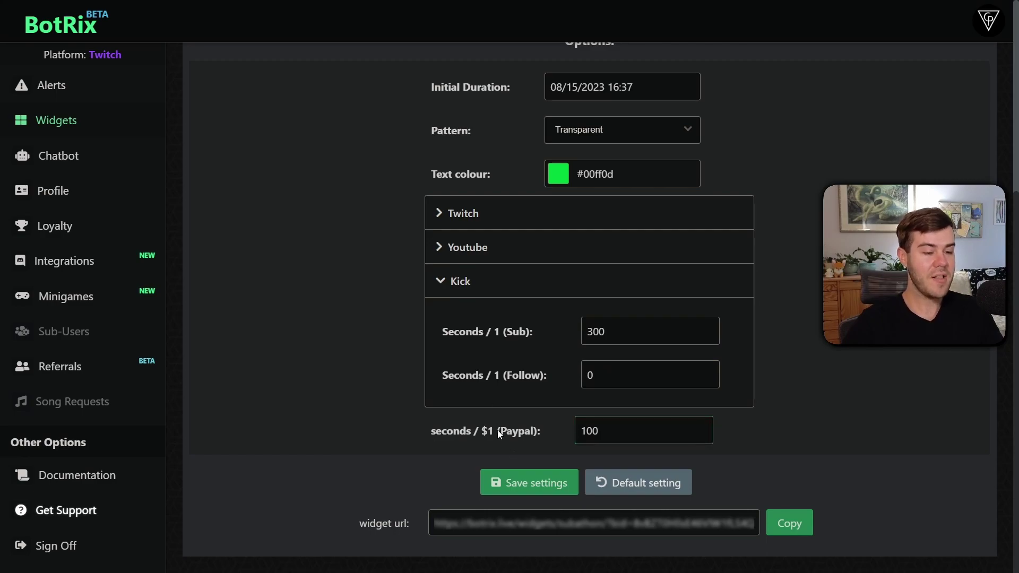
Change PayPal to 60 seconds per dollar and save the settings with Sí
{"action": "left_click_drag", "start_coordinate": [607, 433], "coordinate": [524, 437]}
{"action": "type", "text": "60"}
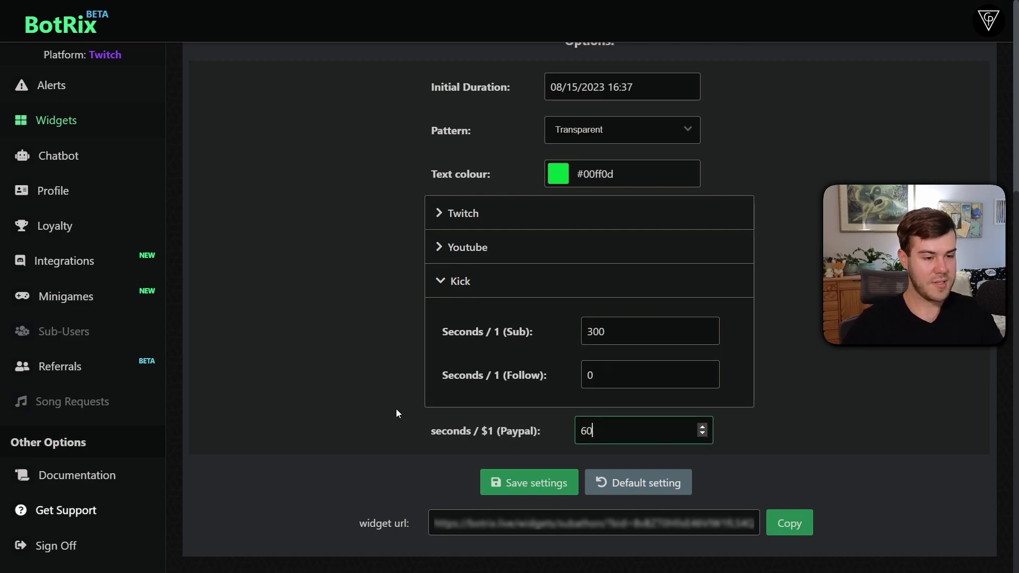
{"action": "left_click", "coordinate": [329, 387]}
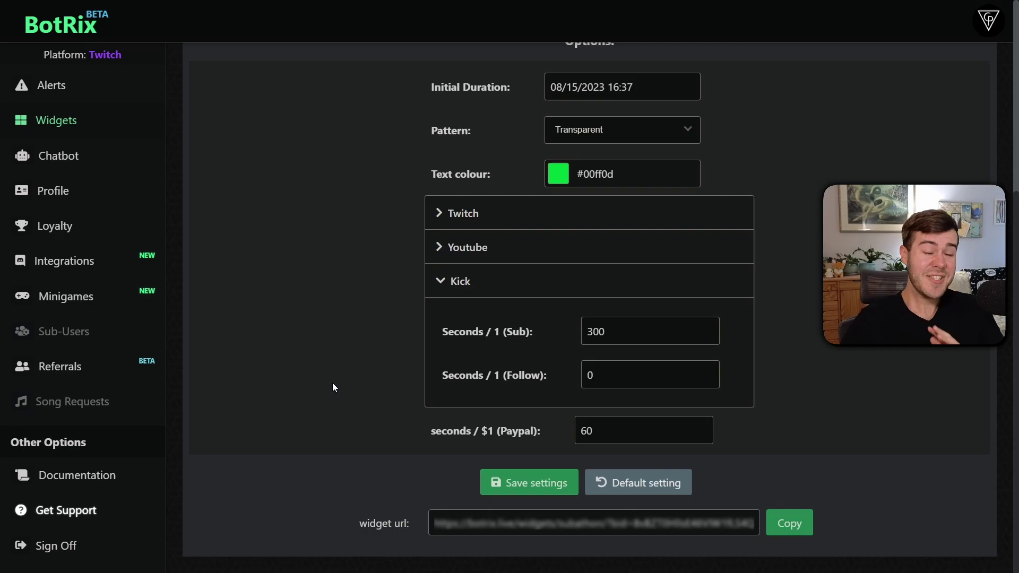
{"action": "left_click", "coordinate": [530, 484]}
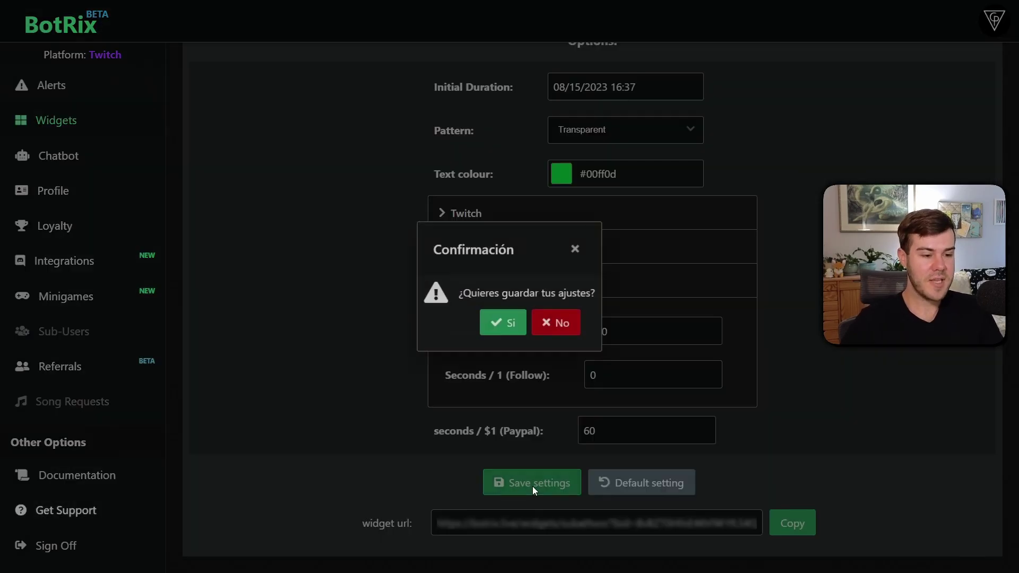
{"action": "left_click", "coordinate": [516, 326]}
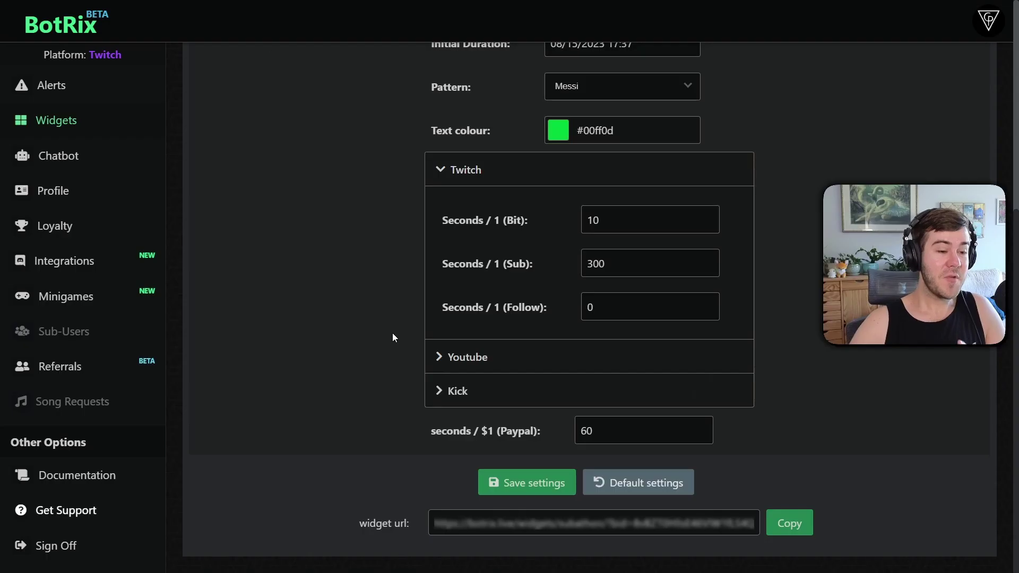
Scroll to the bottom of the Subathon widget page and copy the widget URL
{"action": "scroll", "coordinate": [392, 333], "scroll_direction": "up", "scroll_amount": 5}
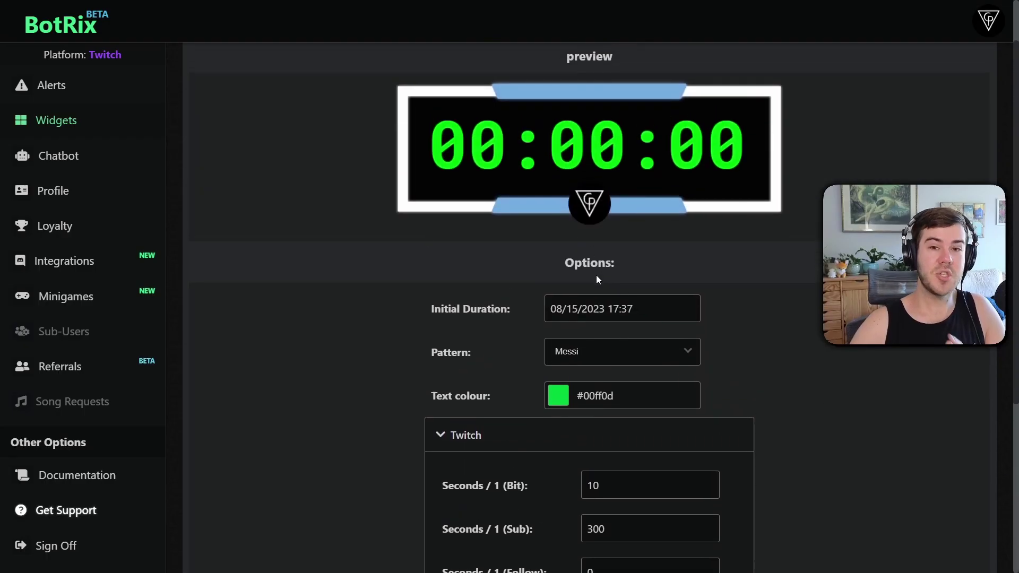
{"action": "scroll", "coordinate": [596, 275], "scroll_direction": "up", "scroll_amount": 2}
{"action": "scroll", "coordinate": [386, 209], "scroll_direction": "down", "scroll_amount": 4}
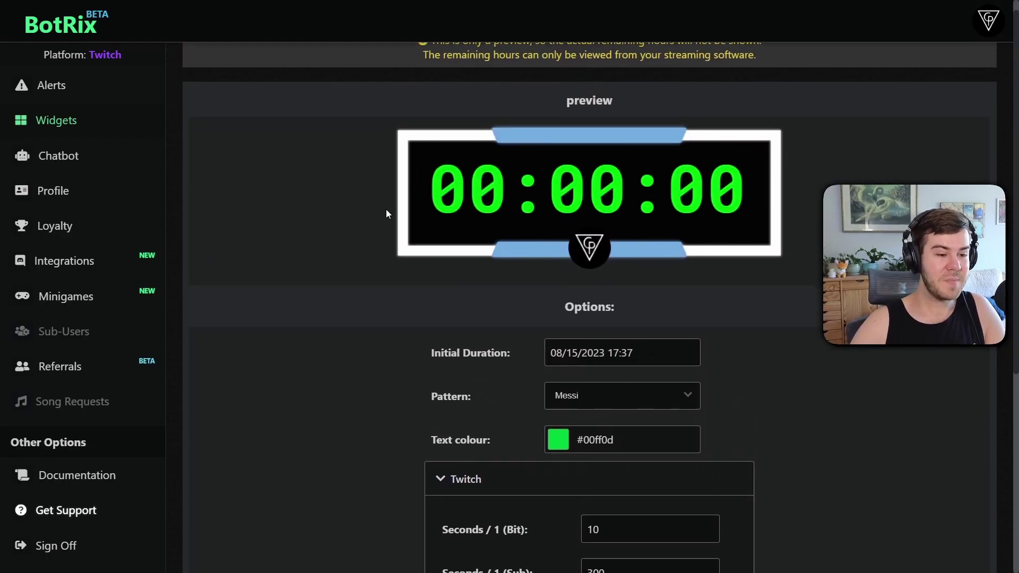
{"action": "scroll", "coordinate": [361, 220], "scroll_direction": "down", "scroll_amount": 3}
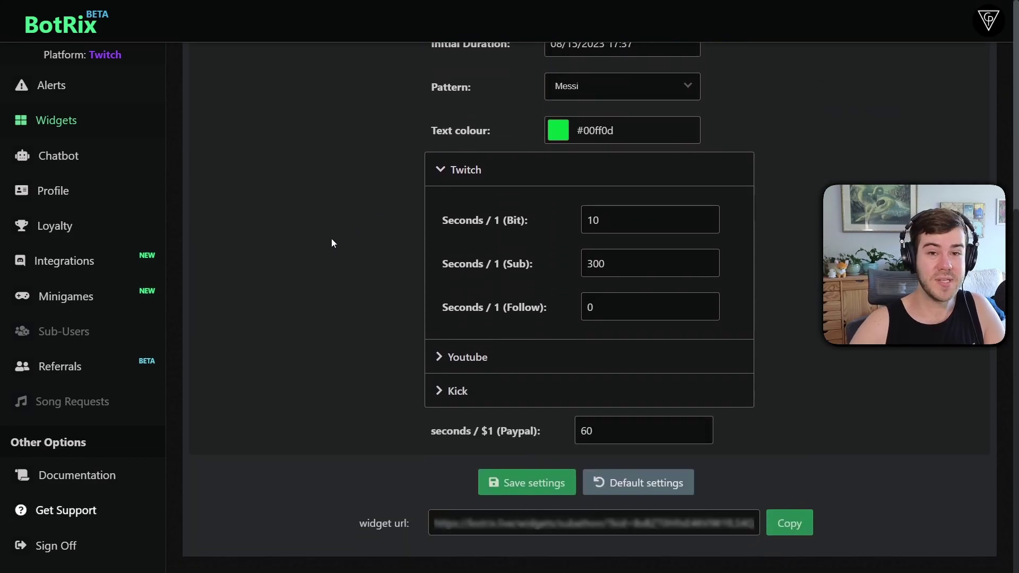
{"action": "scroll", "coordinate": [332, 242], "scroll_direction": "up", "scroll_amount": 1}
{"action": "scroll", "coordinate": [336, 241], "scroll_direction": "down", "scroll_amount": 1}
{"action": "scroll", "coordinate": [342, 231], "scroll_direction": "up", "scroll_amount": 4}
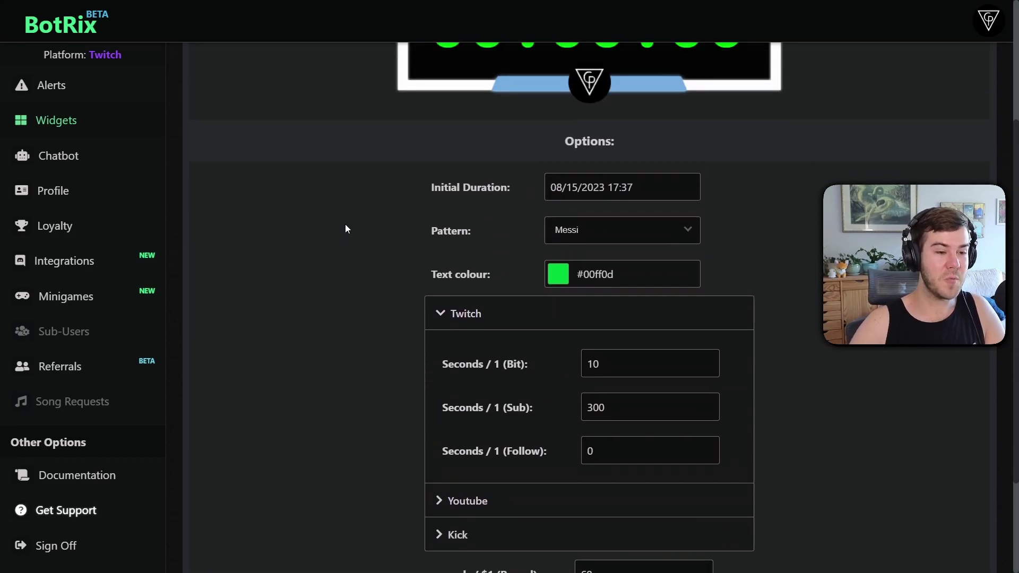
{"action": "scroll", "coordinate": [346, 227], "scroll_direction": "down", "scroll_amount": 4}
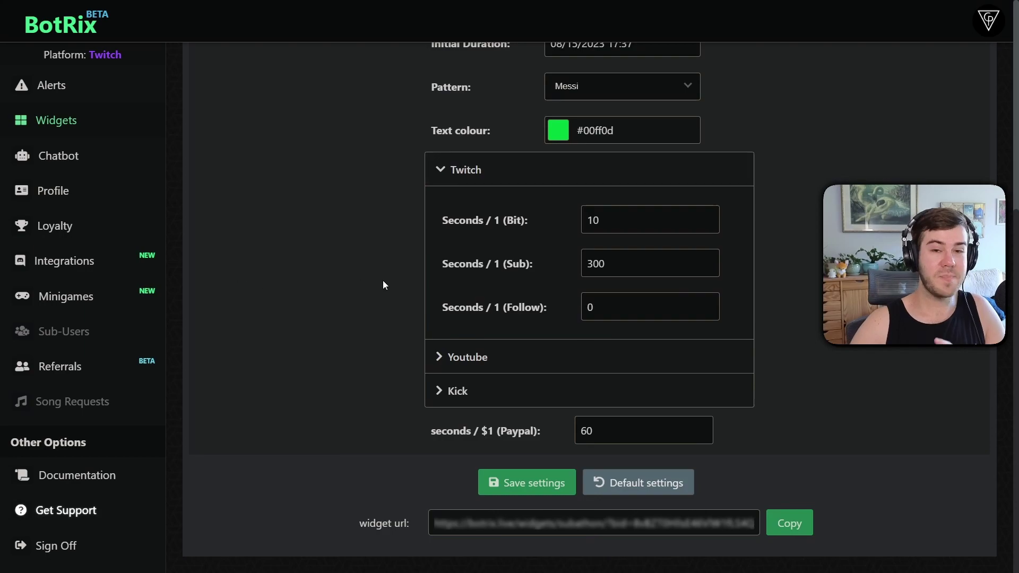
{"action": "scroll", "coordinate": [390, 288], "scroll_direction": "up", "scroll_amount": 4}
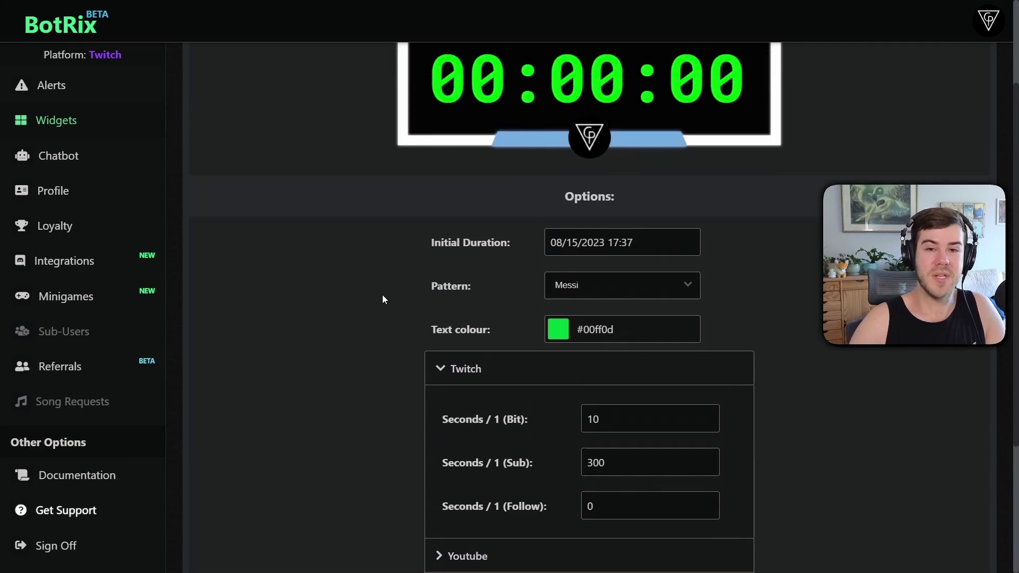
{"action": "scroll", "coordinate": [380, 297], "scroll_direction": "up", "scroll_amount": 1}
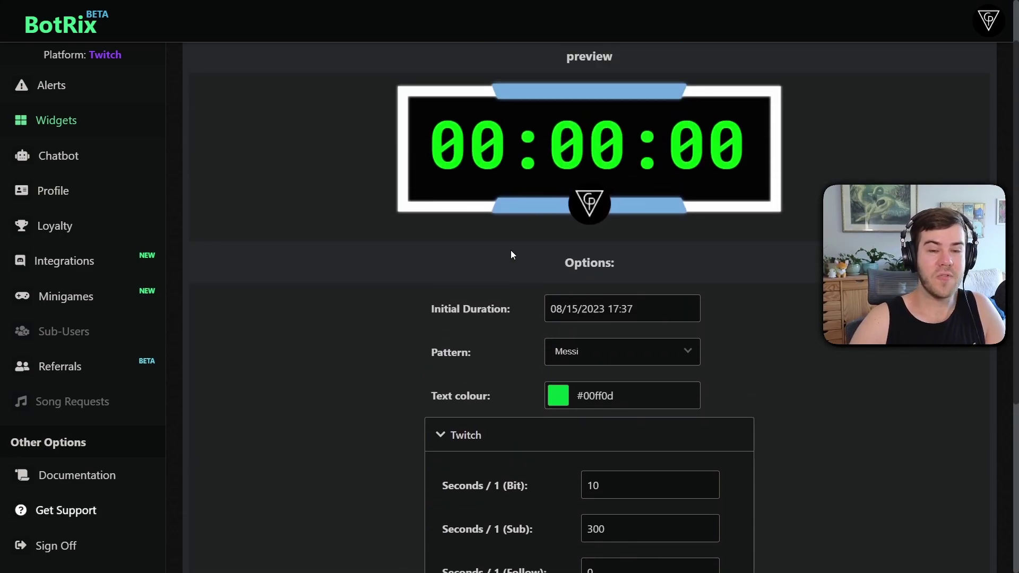
{"action": "scroll", "coordinate": [431, 259], "scroll_direction": "down", "scroll_amount": 1}
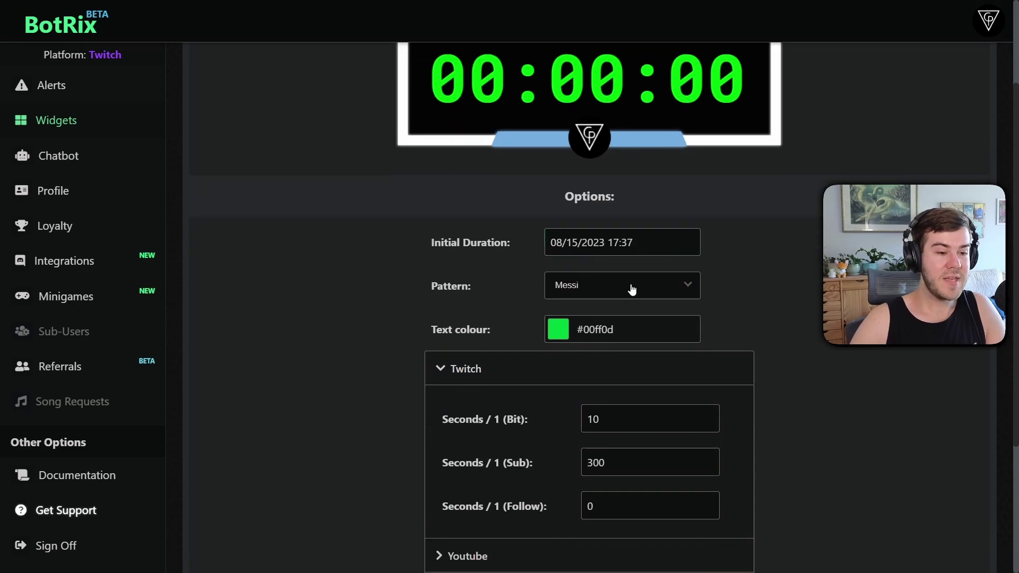
{"action": "scroll", "coordinate": [416, 269], "scroll_direction": "up", "scroll_amount": 2}
{"action": "scroll", "coordinate": [409, 261], "scroll_direction": "down", "scroll_amount": 6}
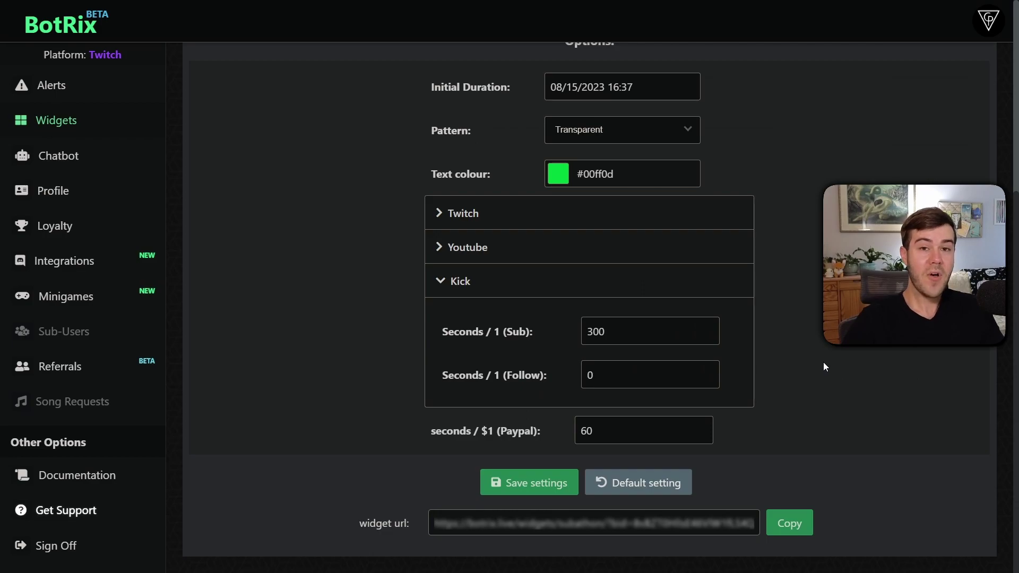
{"action": "scroll", "coordinate": [789, 421], "scroll_direction": "up", "scroll_amount": 3}
{"action": "scroll", "coordinate": [790, 426], "scroll_direction": "down", "scroll_amount": 3}
{"action": "left_click", "coordinate": [791, 525]}
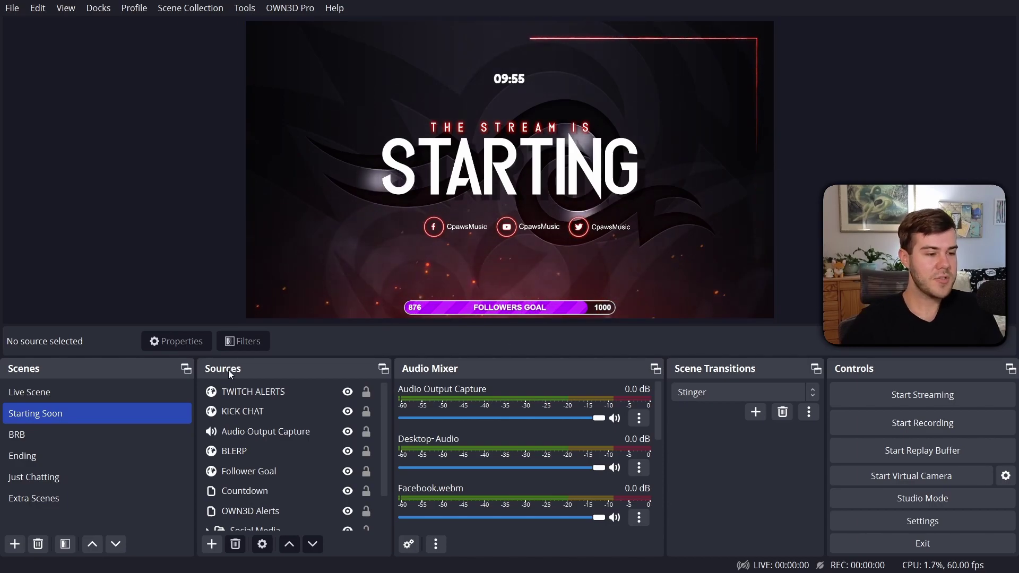
Add a browser source named SUBATHON using the pasted widget URL
{"action": "left_click", "coordinate": [212, 544]}
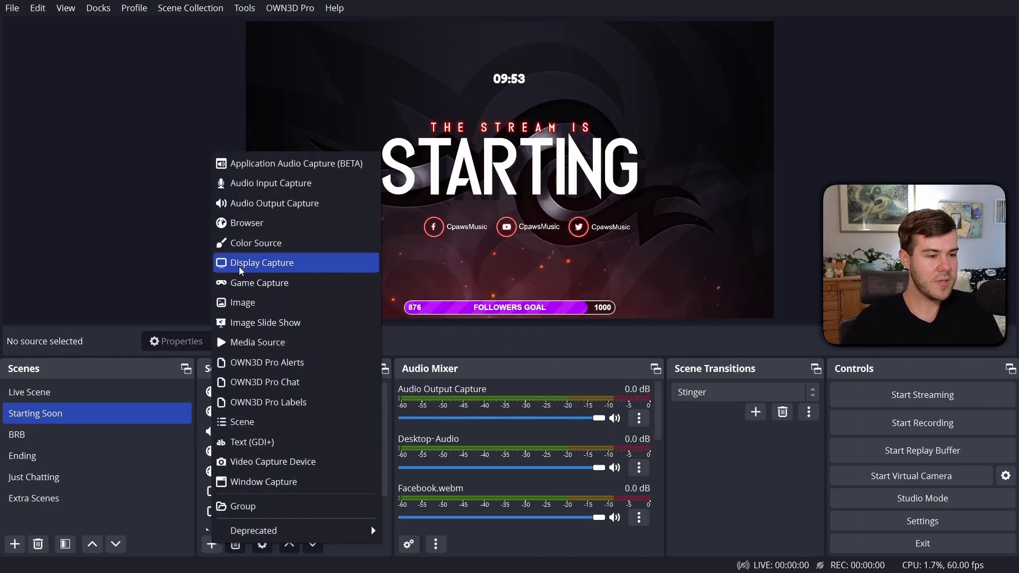
{"action": "left_click", "coordinate": [254, 228]}
{"action": "type", "text": "SUBATHON"}
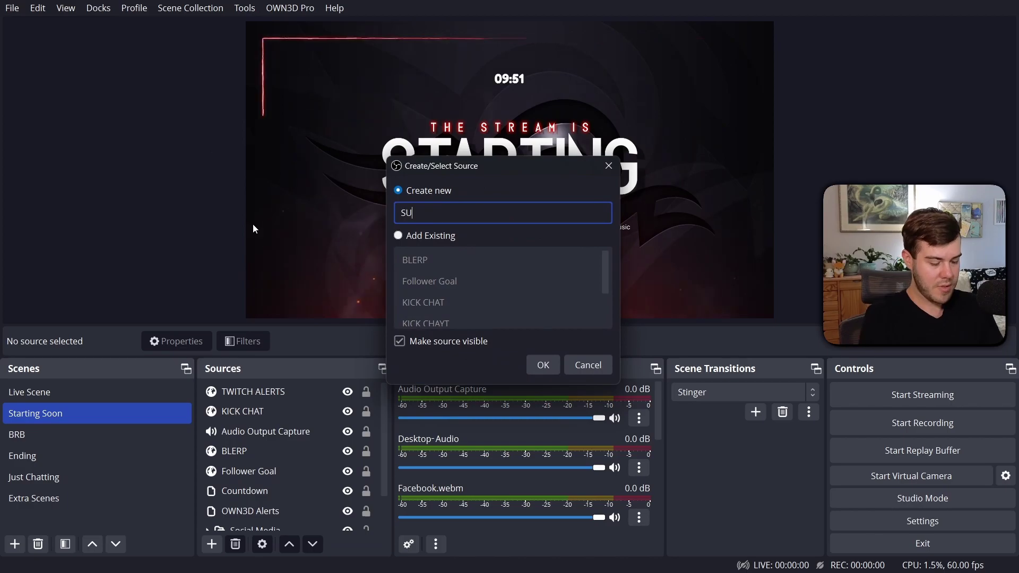
{"action": "left_click", "coordinate": [530, 364]}
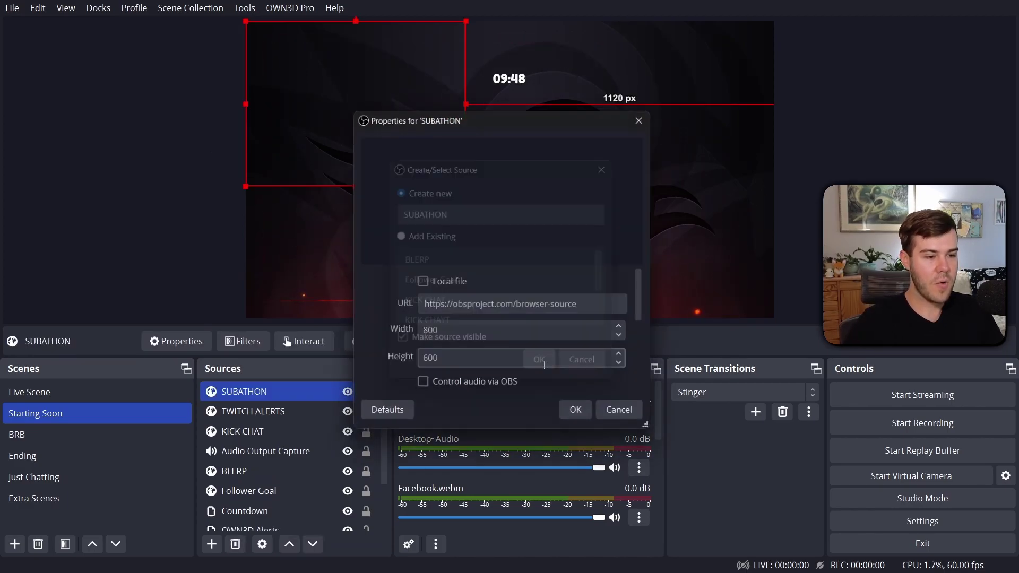
{"action": "double_click", "coordinate": [495, 306]}
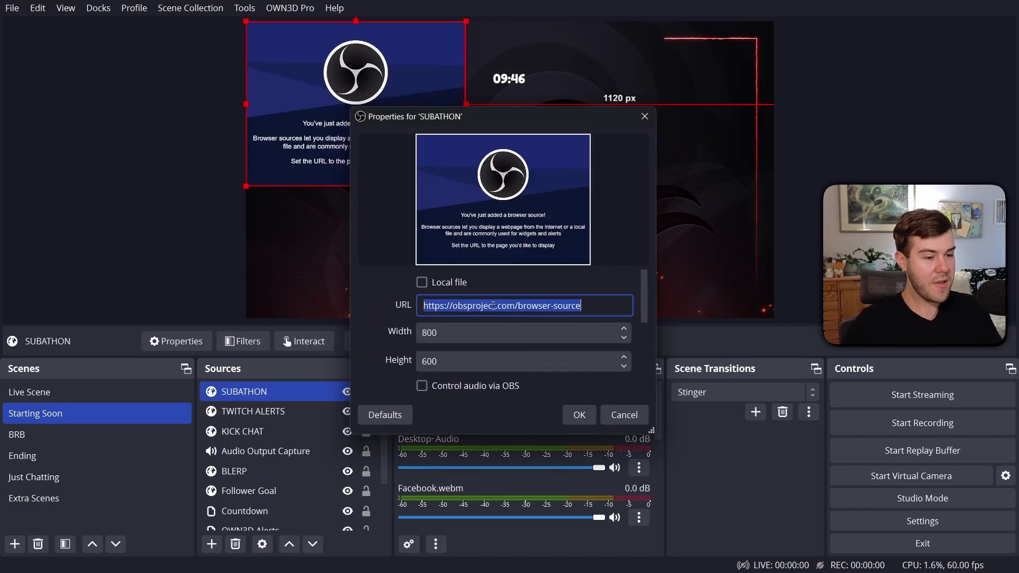
{"action": "left_click", "coordinate": [580, 415]}
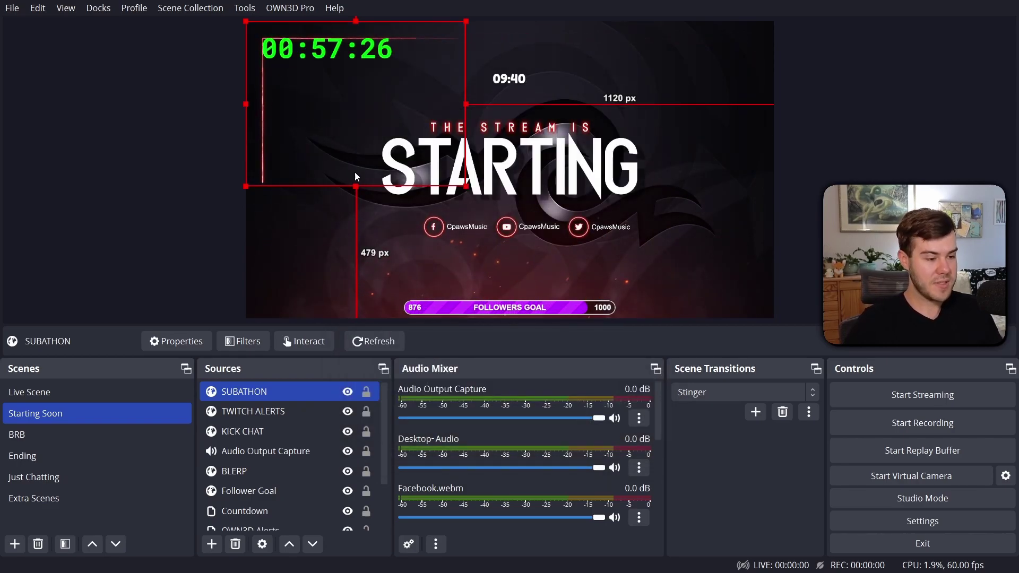
Move and resize the SUBATHON box so the countdown sits above the followers goal bar
{"action": "left_click_drag", "start_coordinate": [356, 167], "coordinate": [426, 189]}
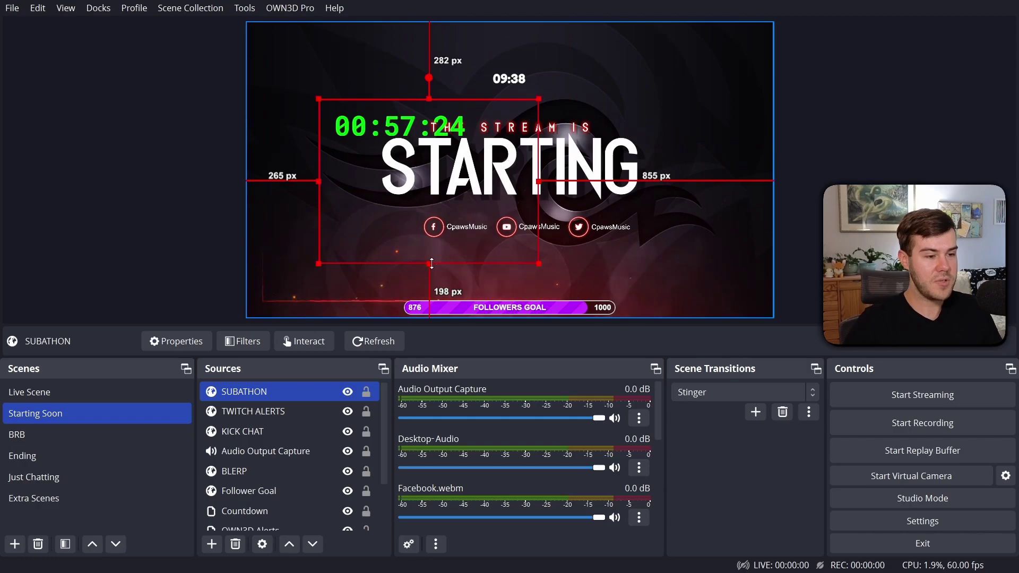
{"action": "left_click_drag", "start_coordinate": [429, 264], "coordinate": [430, 152]}
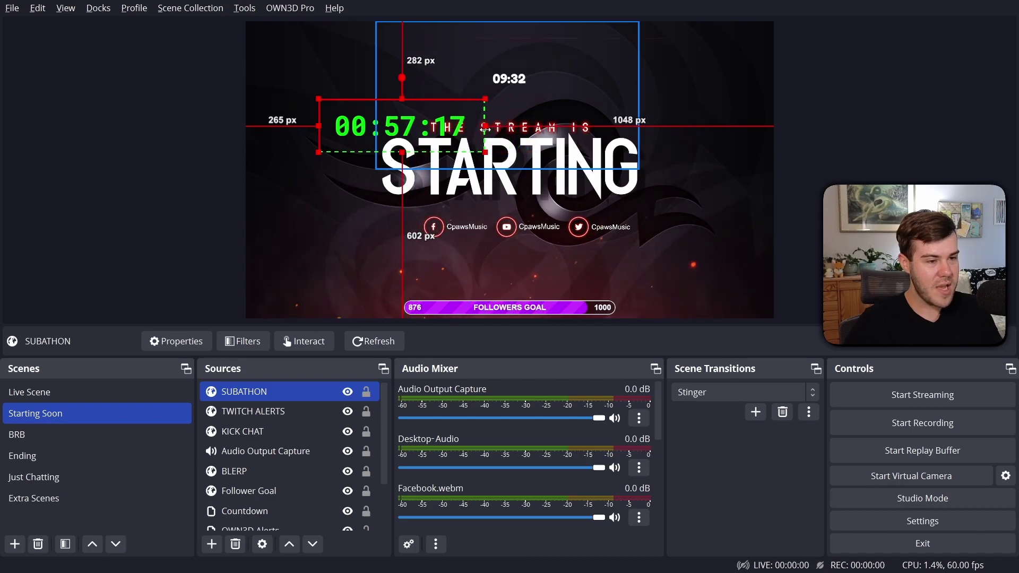
{"action": "left_click_drag", "start_coordinate": [382, 119], "coordinate": [492, 257]}
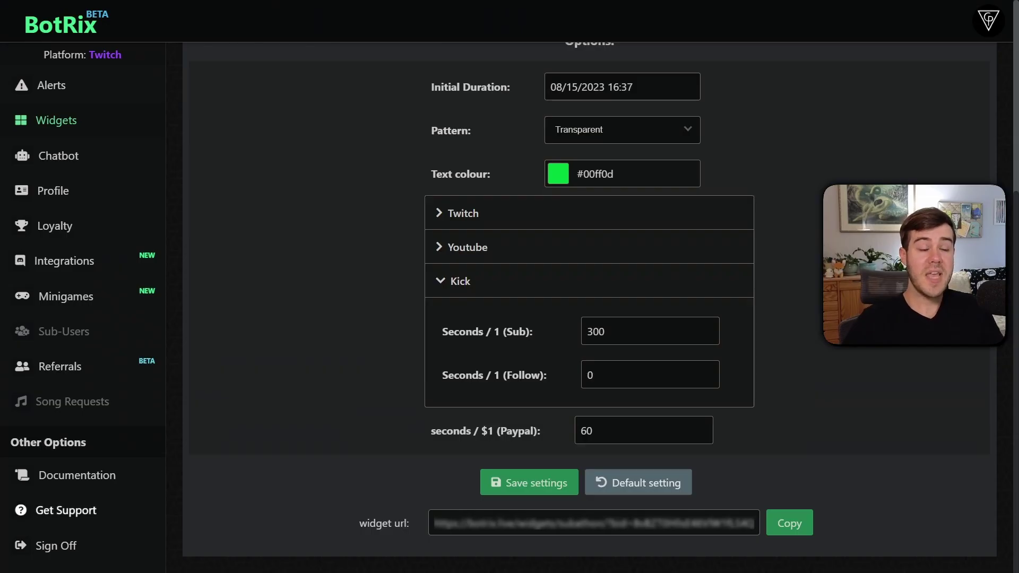
Change the initial duration to 08/15/2023 17:37 and save the settings, confirming with Yeah
{"action": "scroll", "coordinate": [589, 318], "scroll_direction": "up", "scroll_amount": 4}
{"action": "scroll", "coordinate": [588, 318], "scroll_direction": "up", "scroll_amount": 1}
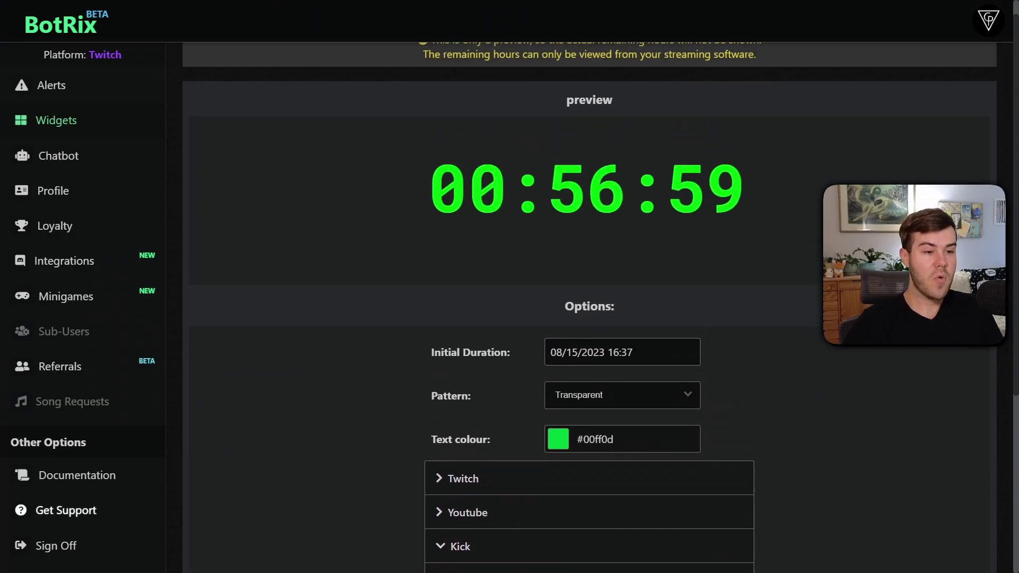
{"action": "left_click", "coordinate": [620, 352]}
{"action": "left_click", "coordinate": [838, 329]}
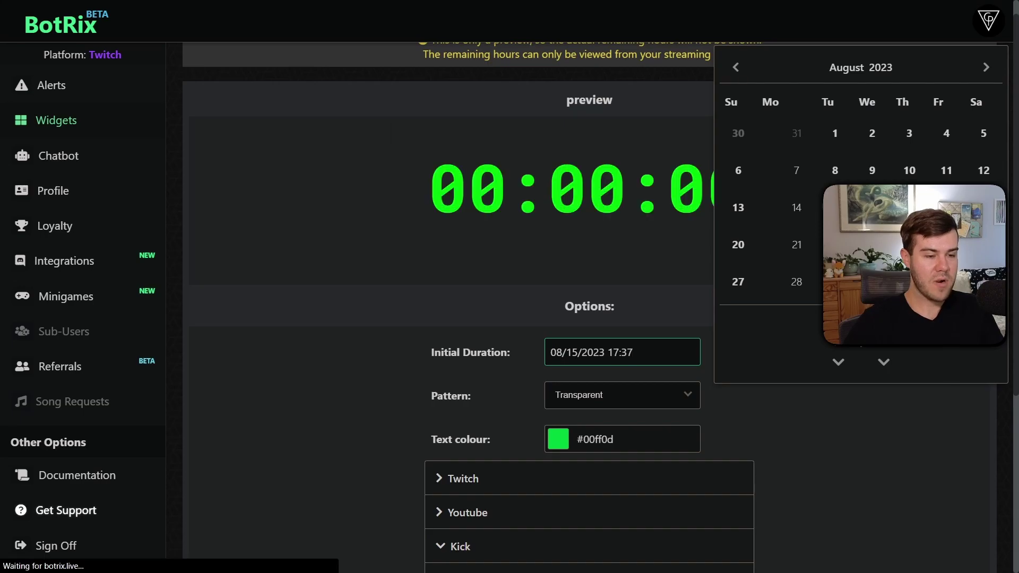
{"action": "scroll", "coordinate": [673, 327], "scroll_direction": "down", "scroll_amount": 4}
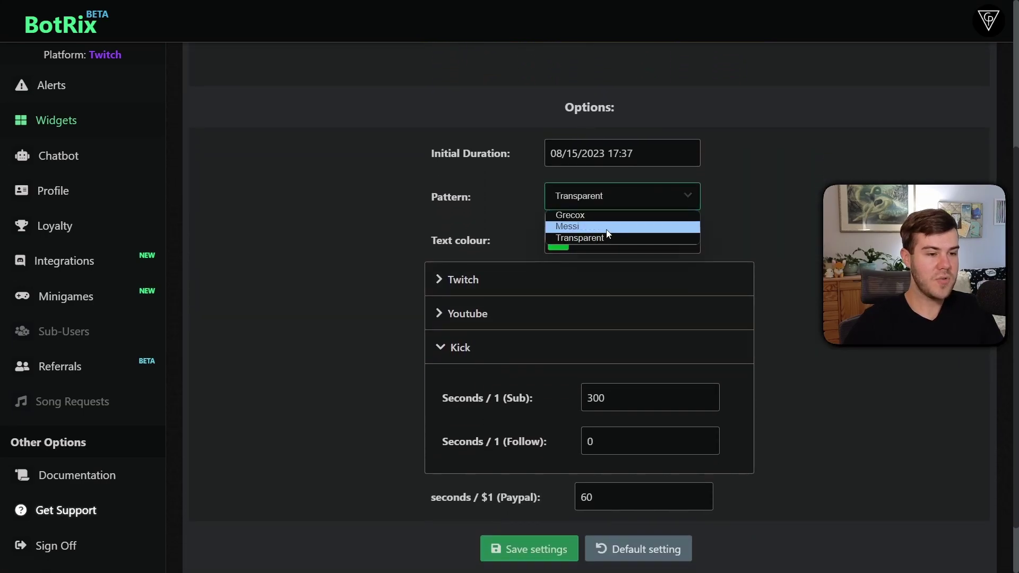
{"action": "scroll", "coordinate": [756, 321], "scroll_direction": "up", "scroll_amount": 3}
{"action": "scroll", "coordinate": [768, 297], "scroll_direction": "down", "scroll_amount": 4}
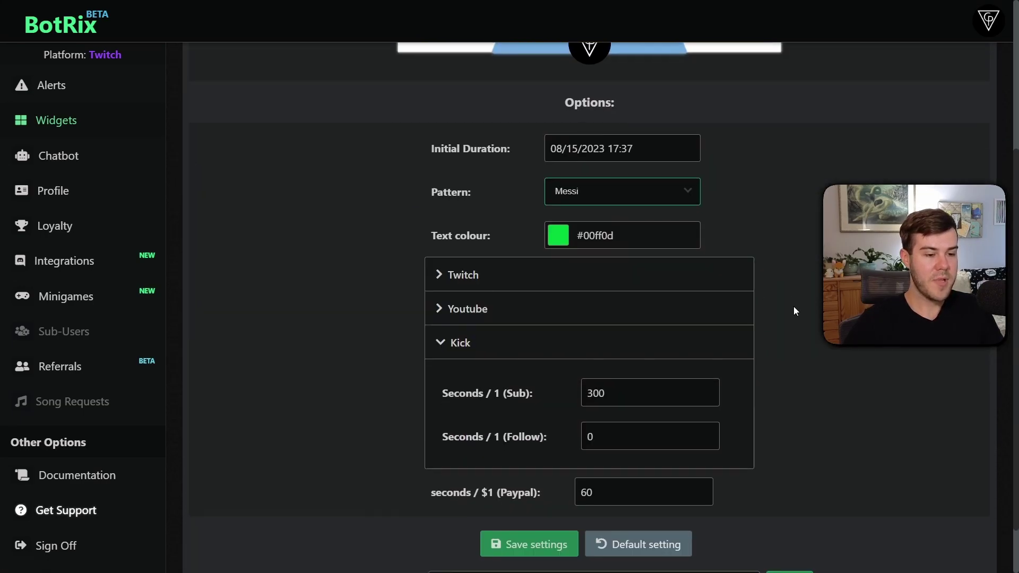
{"action": "left_click", "coordinate": [543, 485]}
{"action": "left_click", "coordinate": [512, 325]}
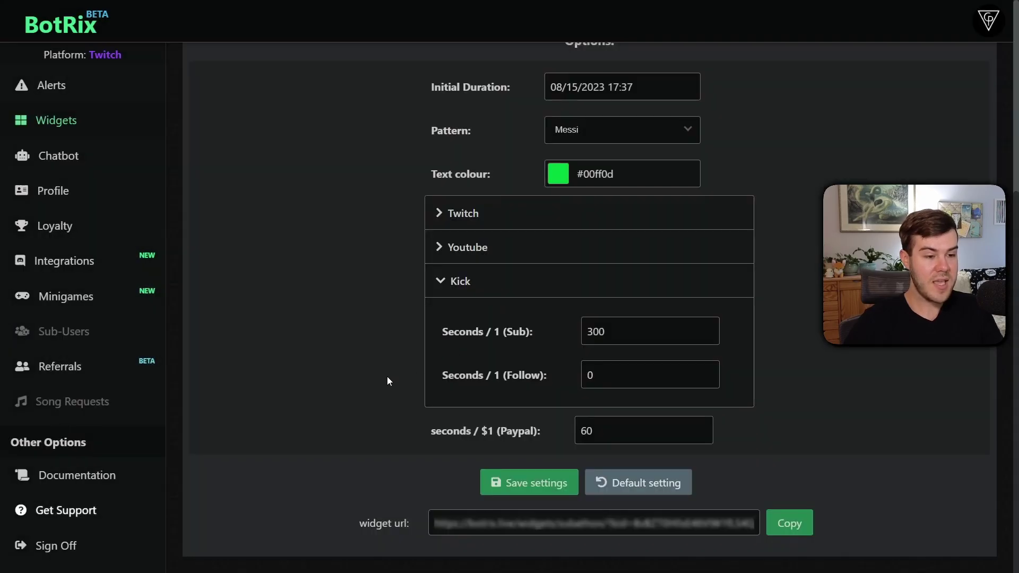
{"action": "scroll", "coordinate": [377, 384], "scroll_direction": "up", "scroll_amount": 2}
{"action": "scroll", "coordinate": [377, 384], "scroll_direction": "up", "scroll_amount": 1}
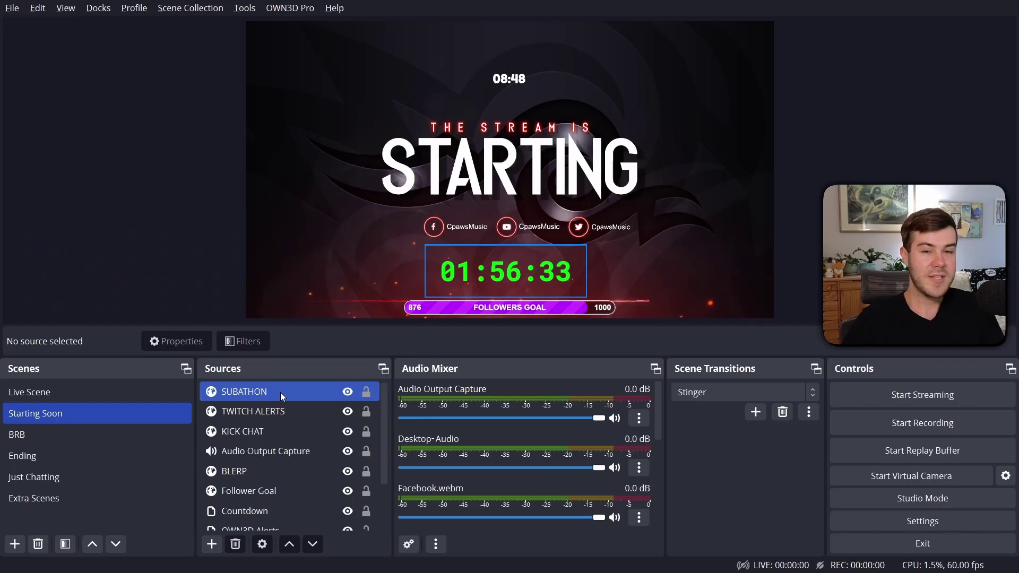
Refresh the SUBATHON source's page cache so it shows the Messi-framed countdown
{"action": "double_click", "coordinate": [277, 393]}
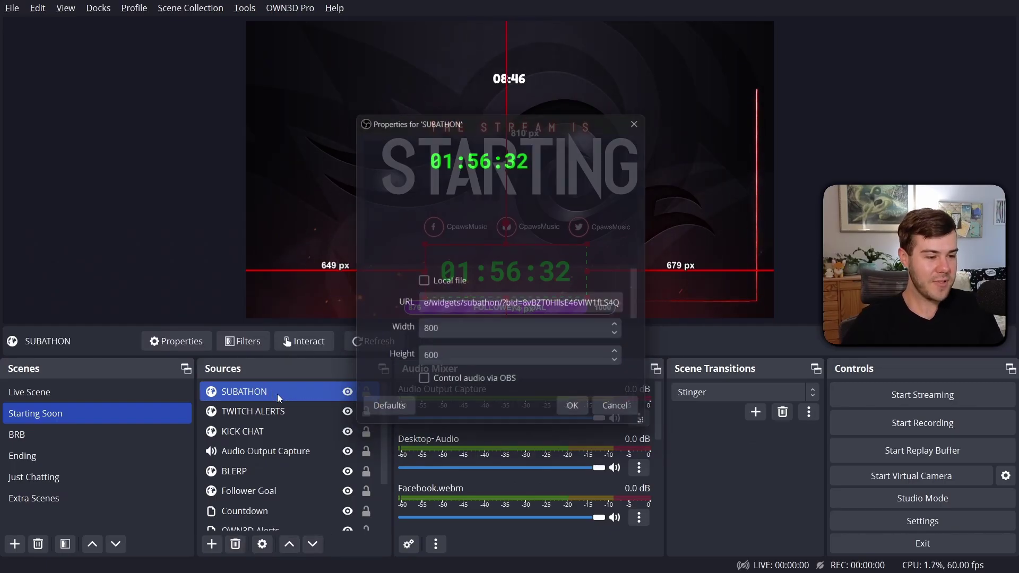
{"action": "left_click_drag", "start_coordinate": [644, 282], "coordinate": [641, 364]}
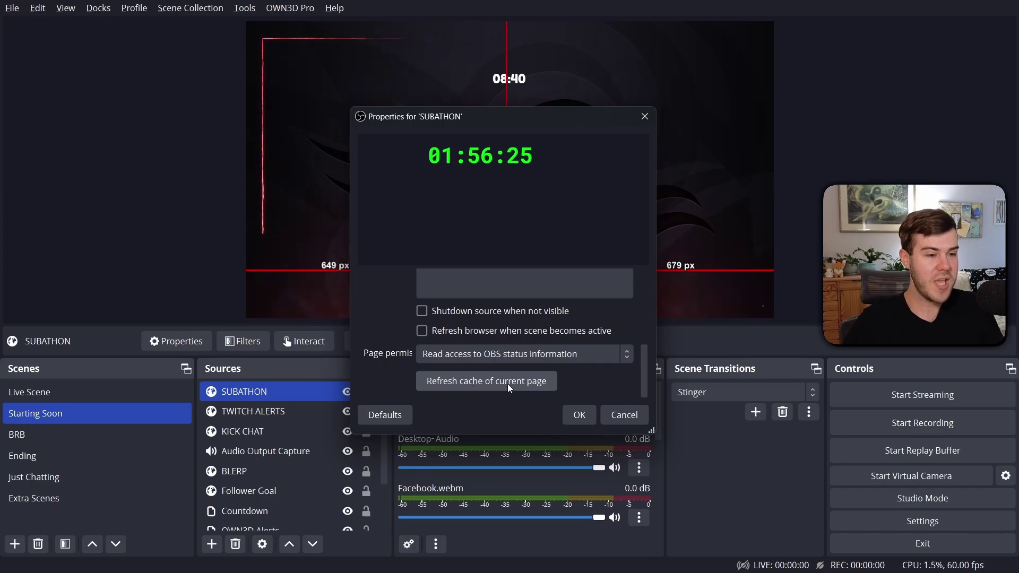
{"action": "left_click_drag", "start_coordinate": [513, 130], "coordinate": [798, 121]}
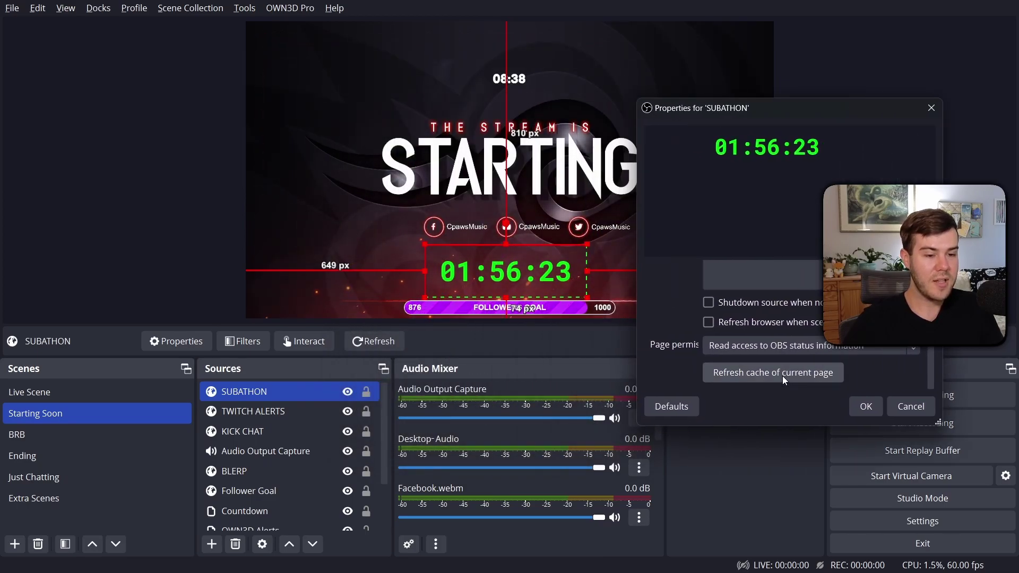
{"action": "left_click", "coordinate": [781, 375]}
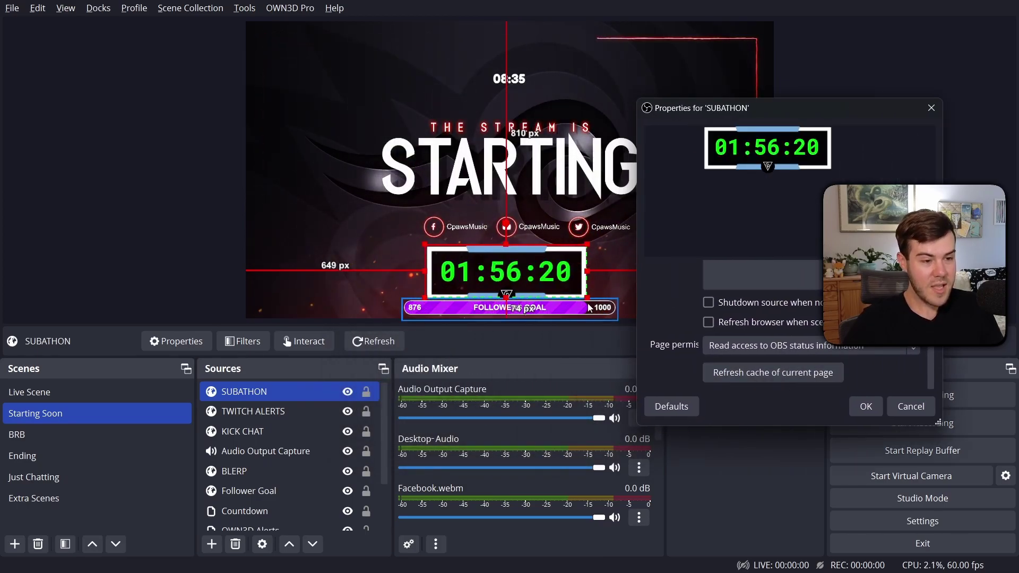